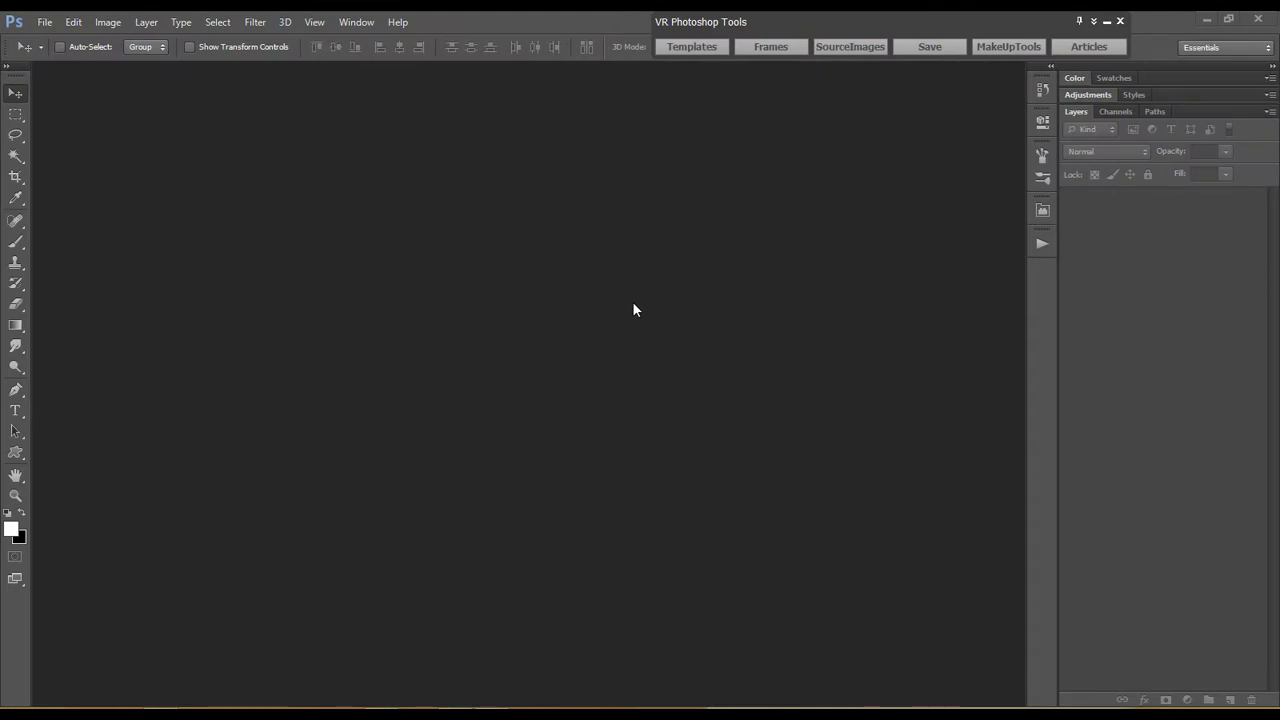
Open the blue row-four wedding template from VR Photoshop Tools Templates as a new document.
{"action": "left_click", "coordinate": [706, 50]}
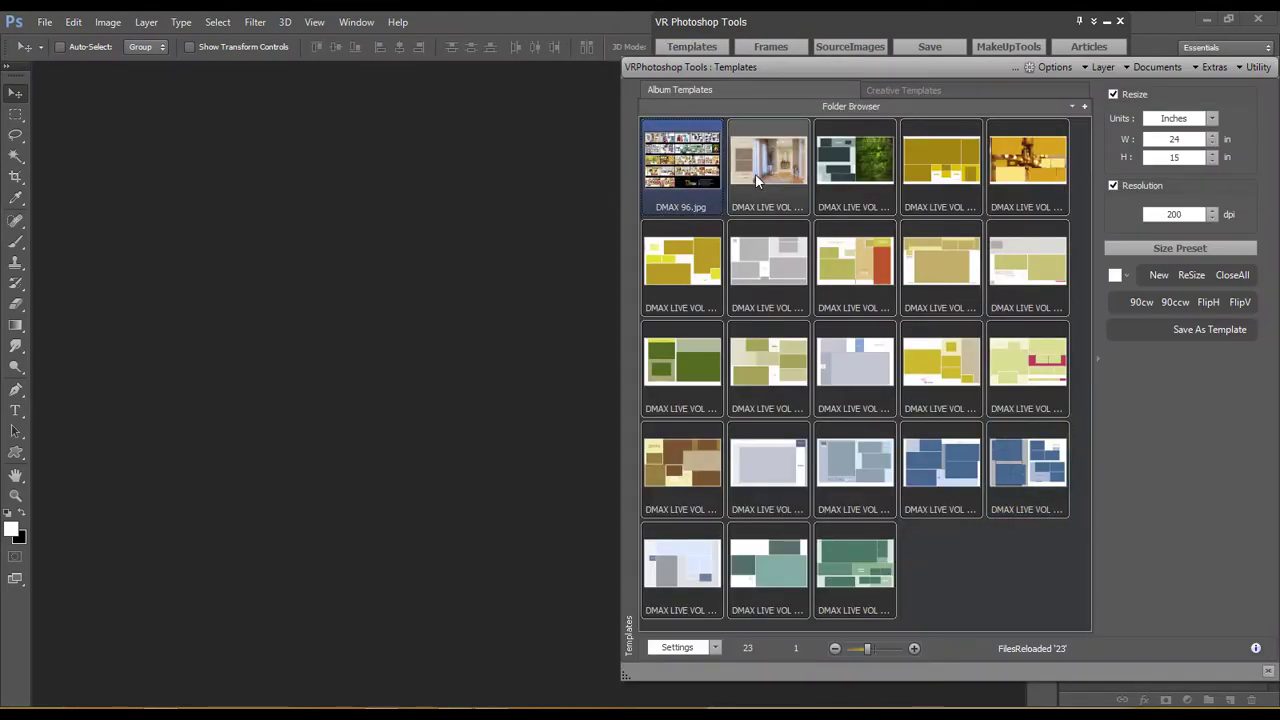
{"action": "left_click", "coordinate": [840, 168]}
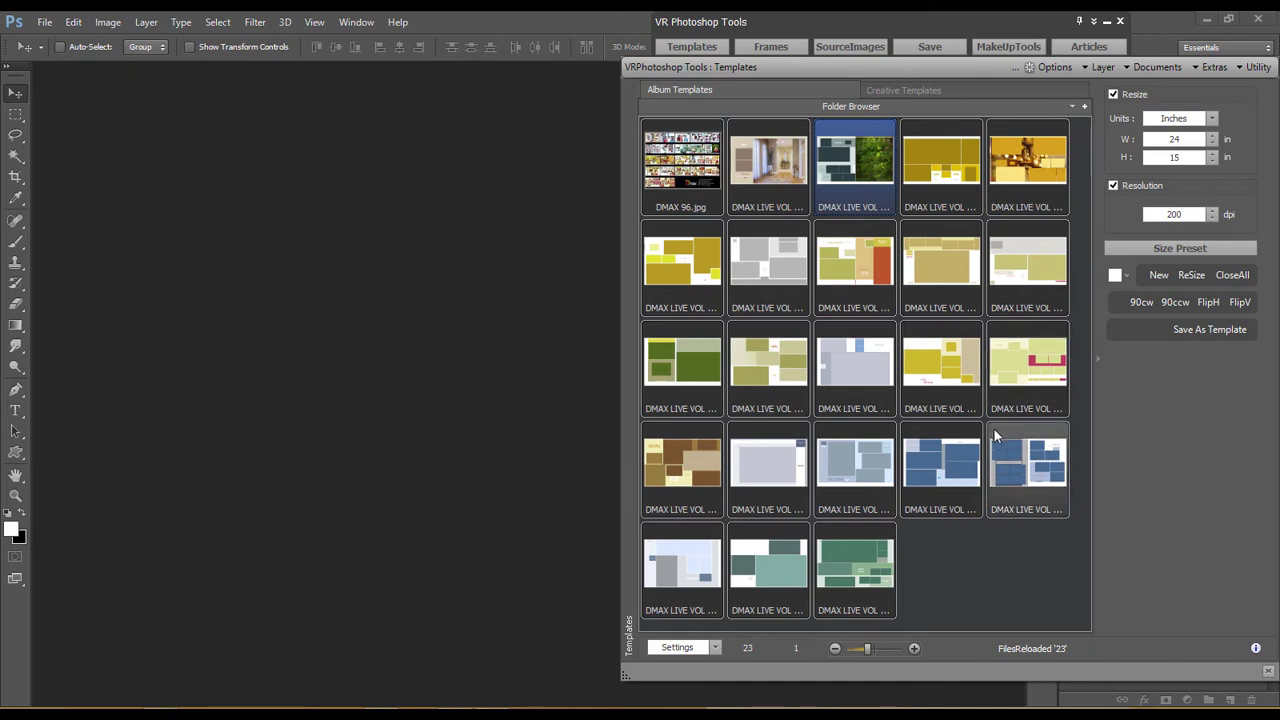
{"action": "left_click", "coordinate": [997, 462]}
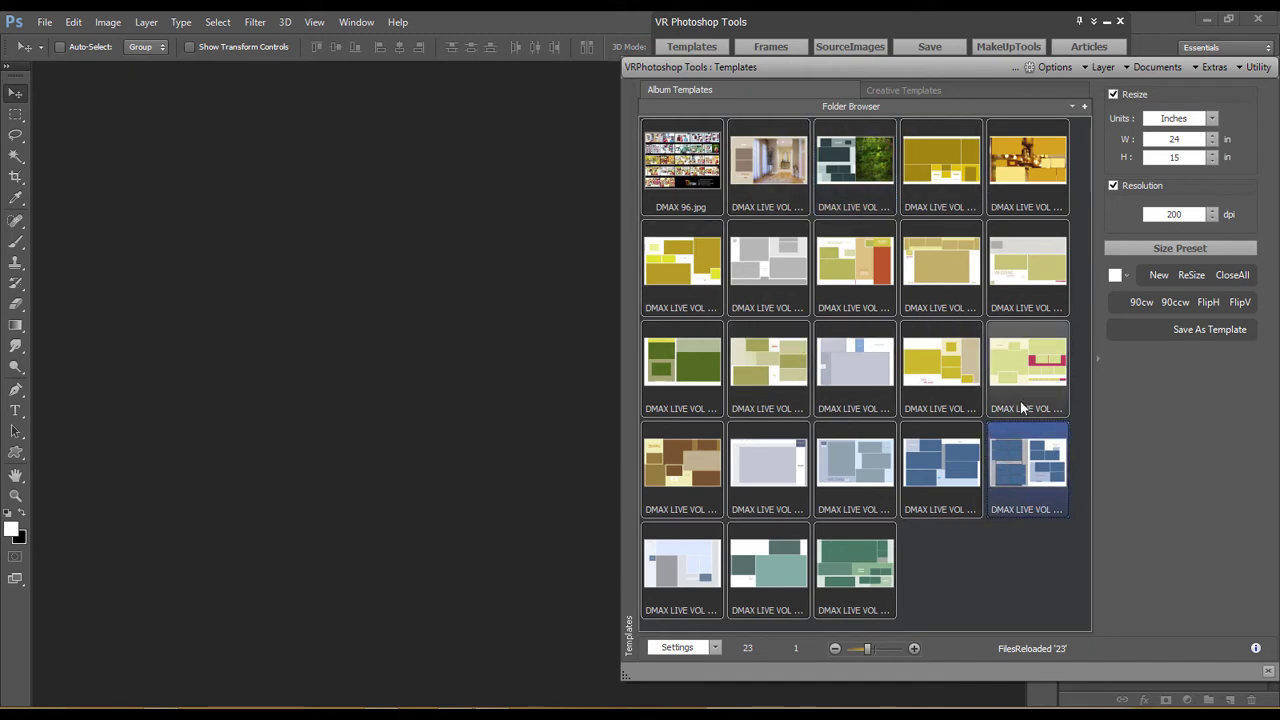
{"action": "double_click", "coordinate": [1018, 465]}
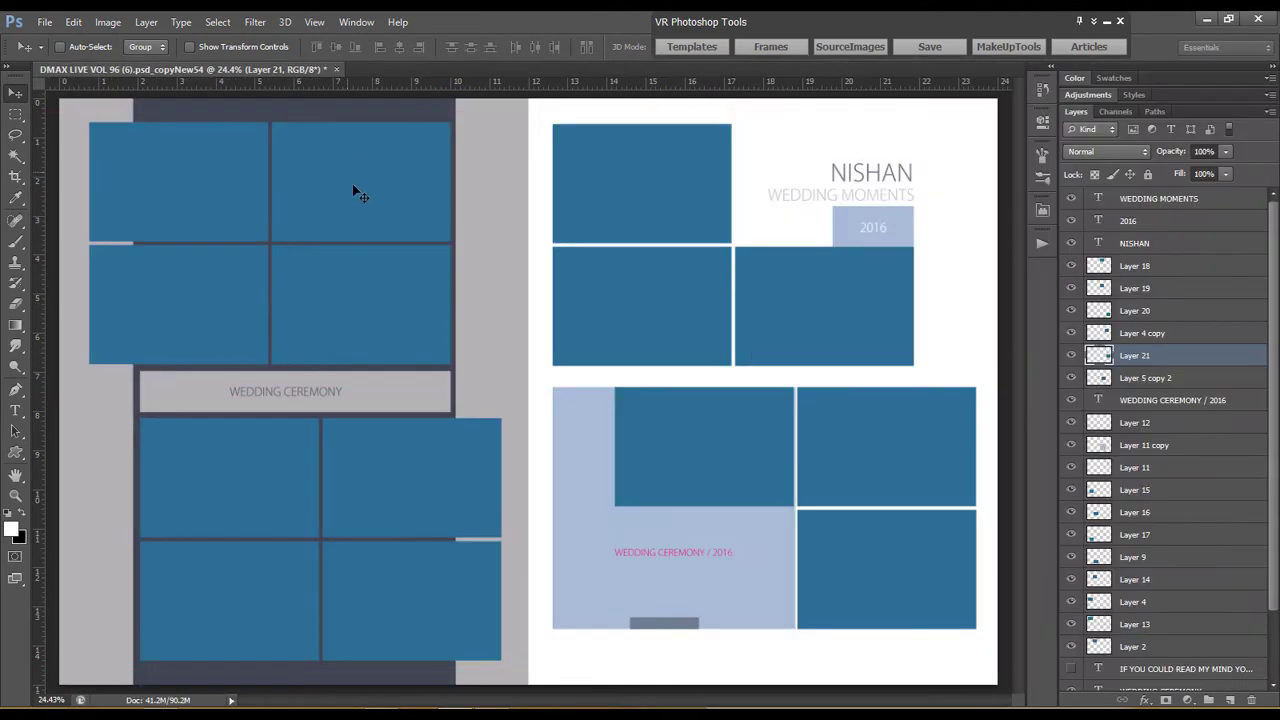
Make Layer 13, under the top-left photo box, the active layer.
{"action": "scroll", "coordinate": [1276, 302], "scroll_direction": "down", "scroll_amount": 3}
{"action": "scroll", "coordinate": [1276, 302], "scroll_direction": "down", "scroll_amount": 5}
{"action": "scroll", "coordinate": [1262, 223], "scroll_direction": "up", "scroll_amount": 10}
{"action": "right_click", "coordinate": [165, 200]}
{"action": "left_click", "coordinate": [186, 210]}
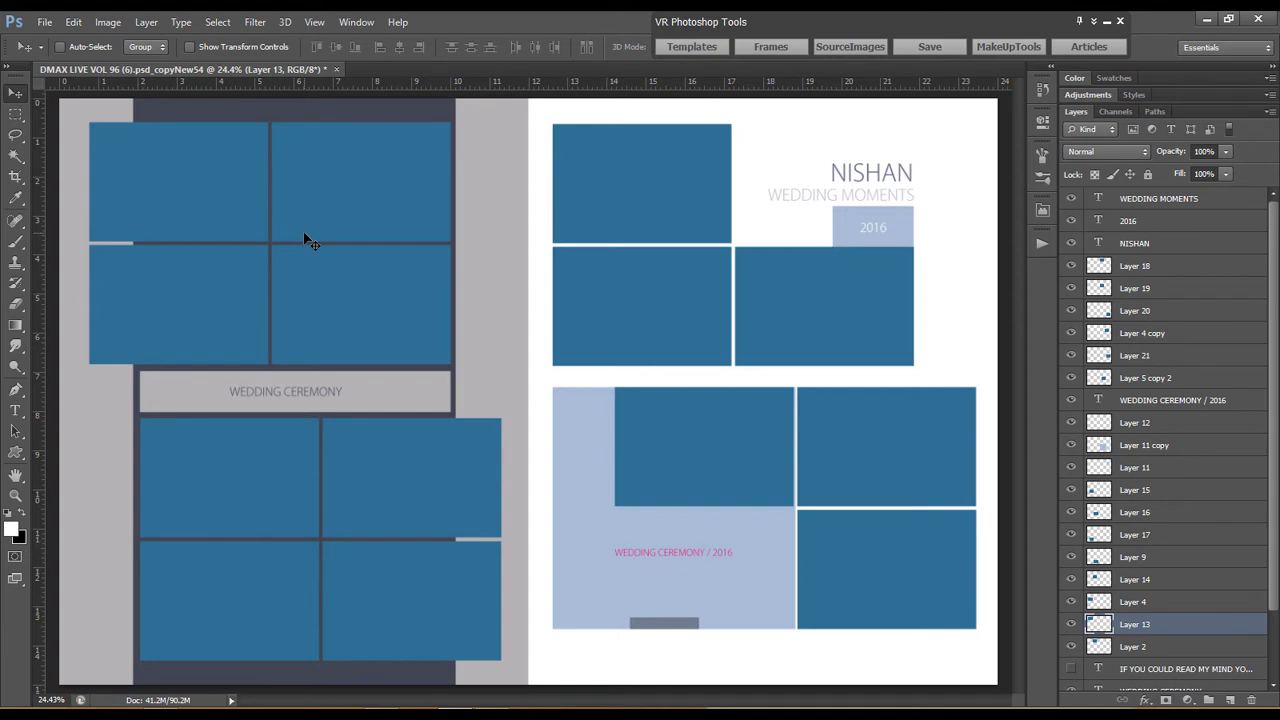
{"action": "right_click", "coordinate": [222, 200]}
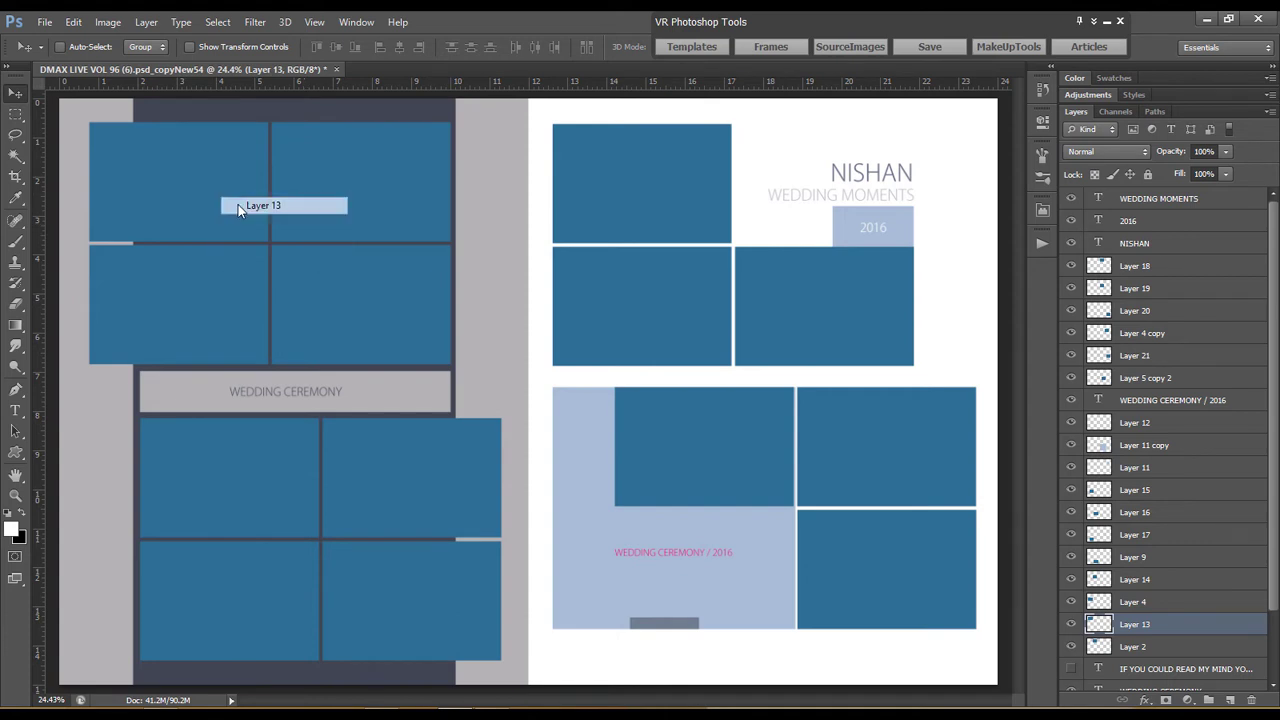
{"action": "left_click", "coordinate": [238, 204]}
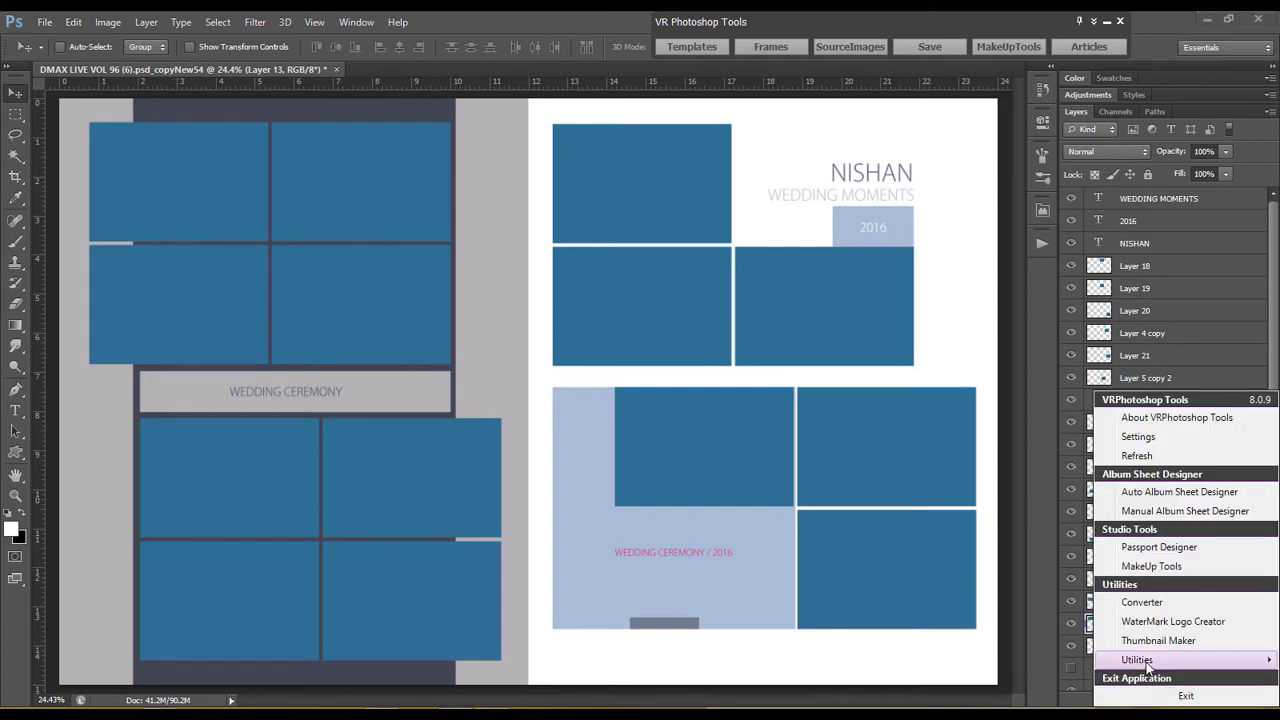
{"action": "mouse_move", "coordinate": [1137, 659]}
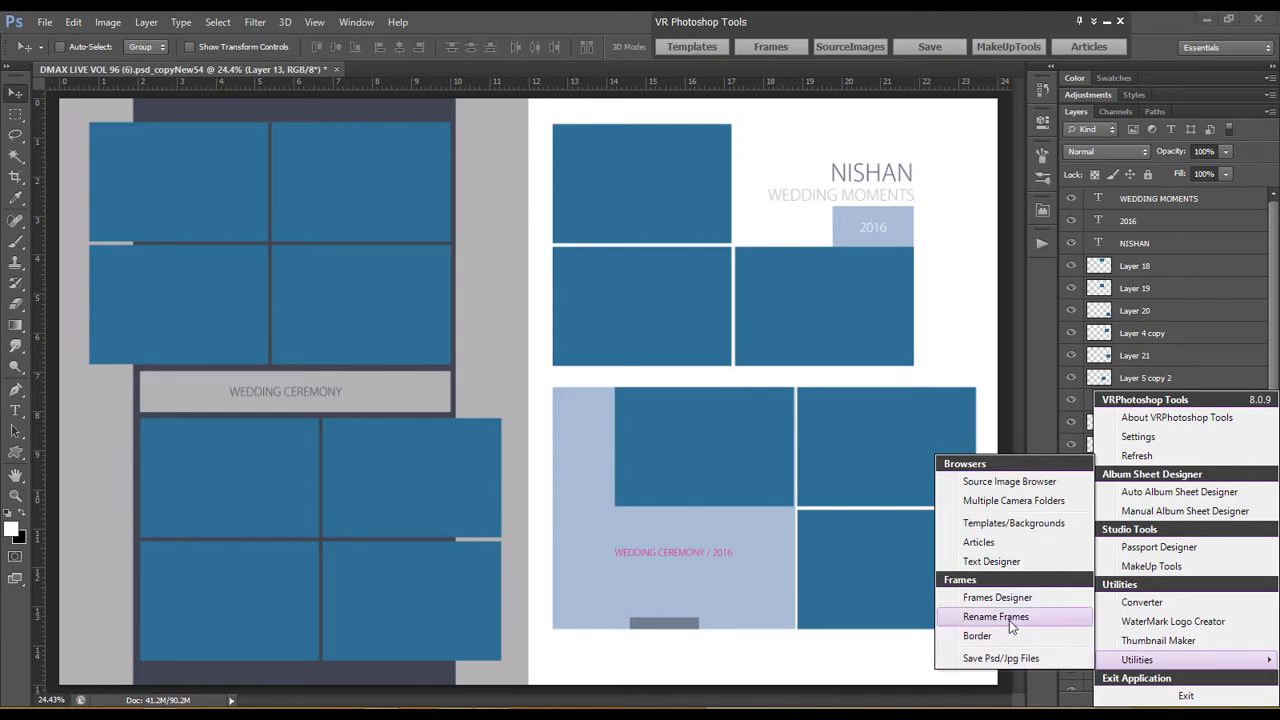
Open the VRPs Rename panel, move it right, and set it to Vertical Type.
{"action": "left_click", "coordinate": [979, 620]}
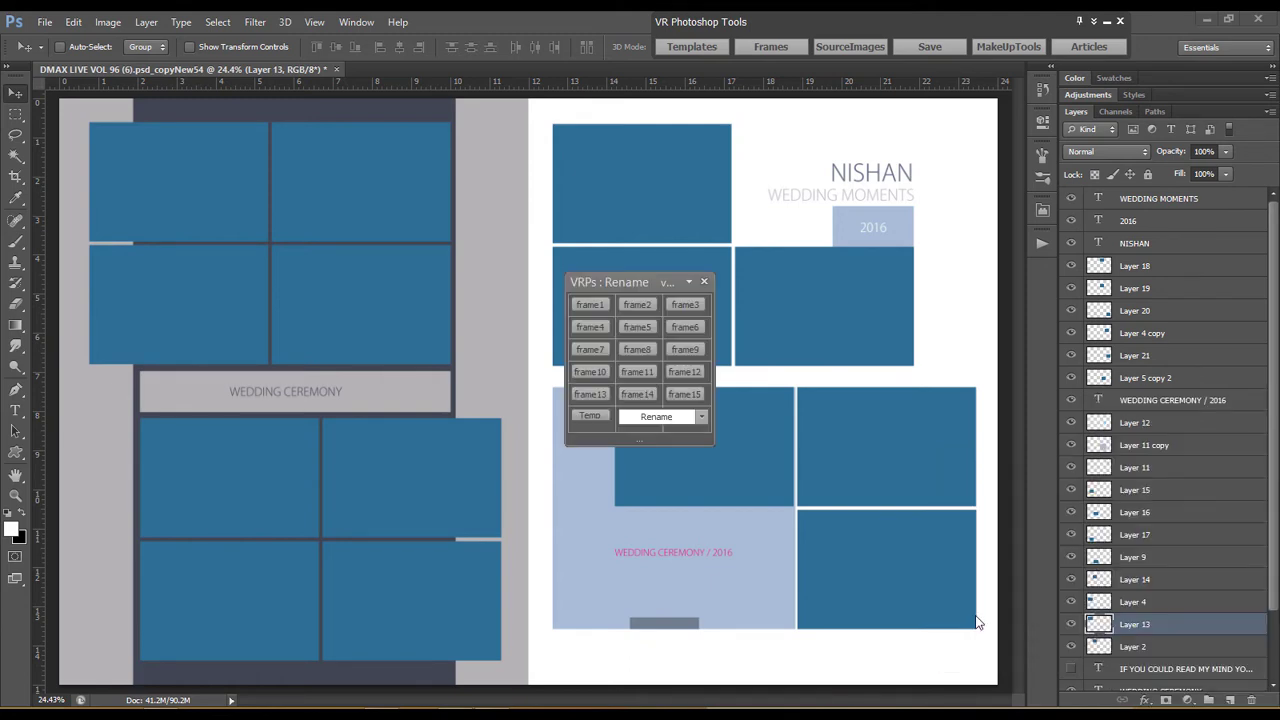
{"action": "left_click_drag", "start_coordinate": [608, 282], "coordinate": [928, 257]}
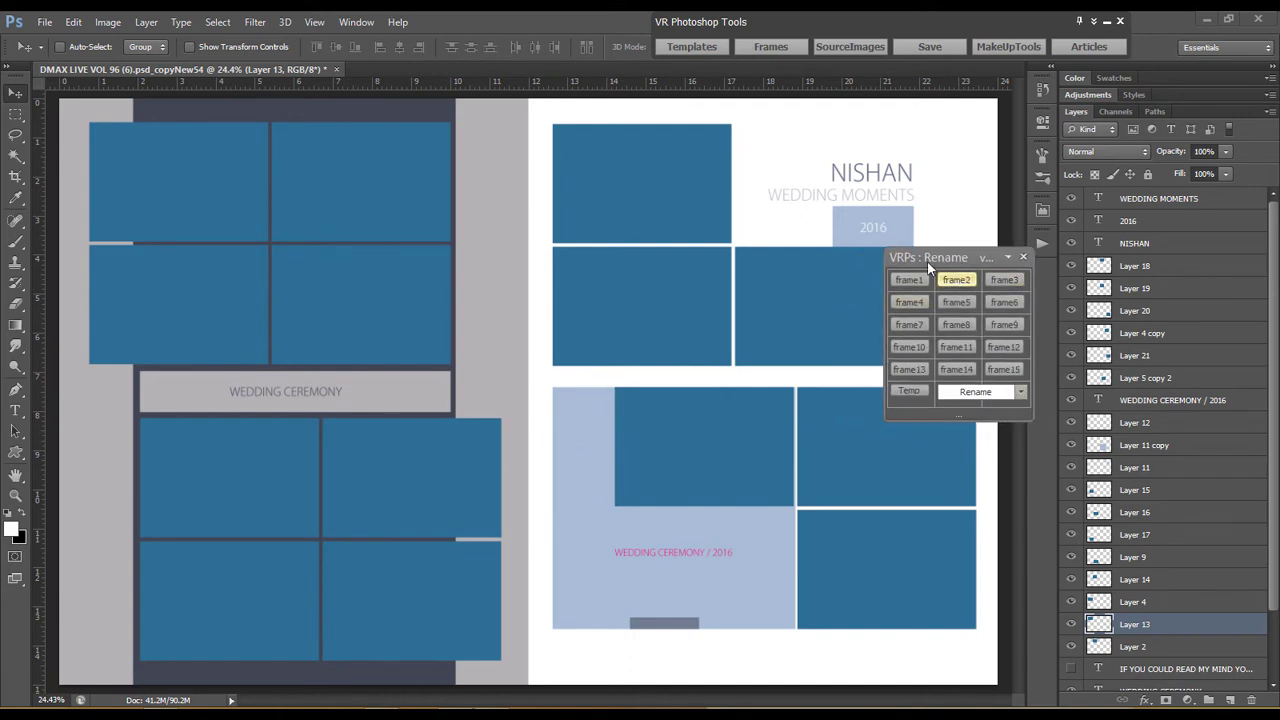
{"action": "left_click_drag", "start_coordinate": [930, 259], "coordinate": [960, 309]}
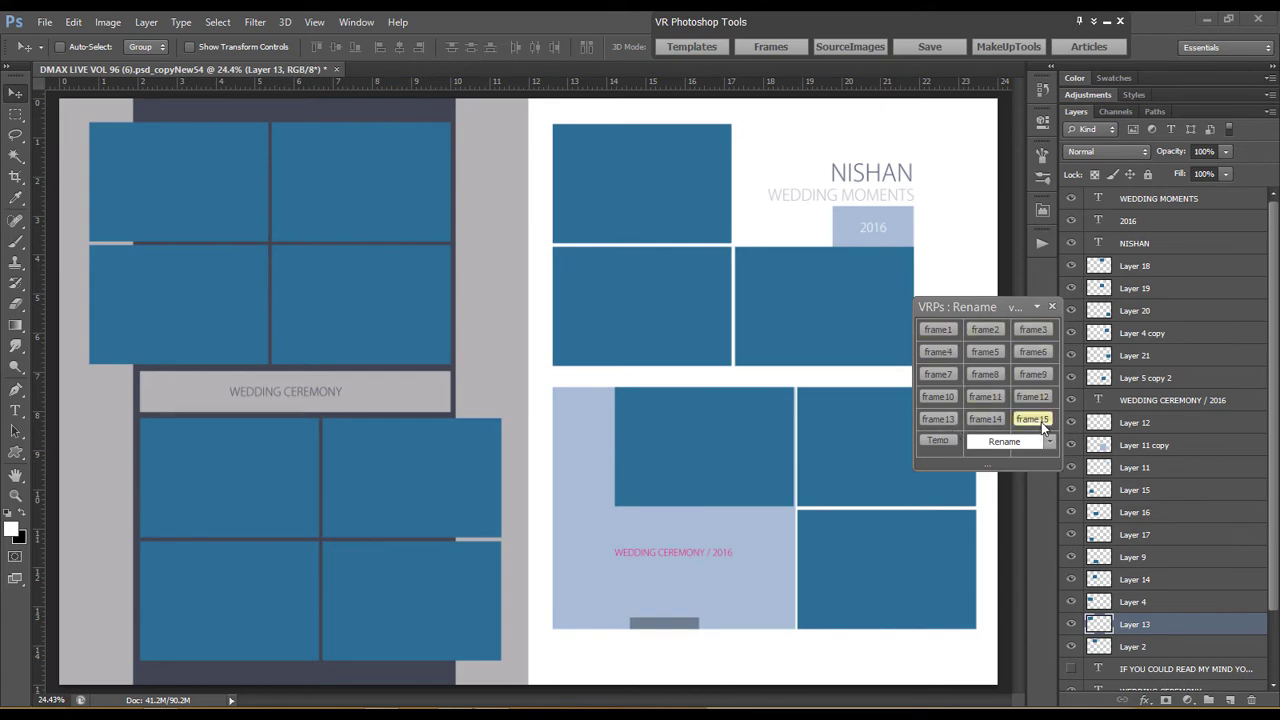
{"action": "left_click", "coordinate": [1037, 308]}
{"action": "left_click", "coordinate": [1072, 341]}
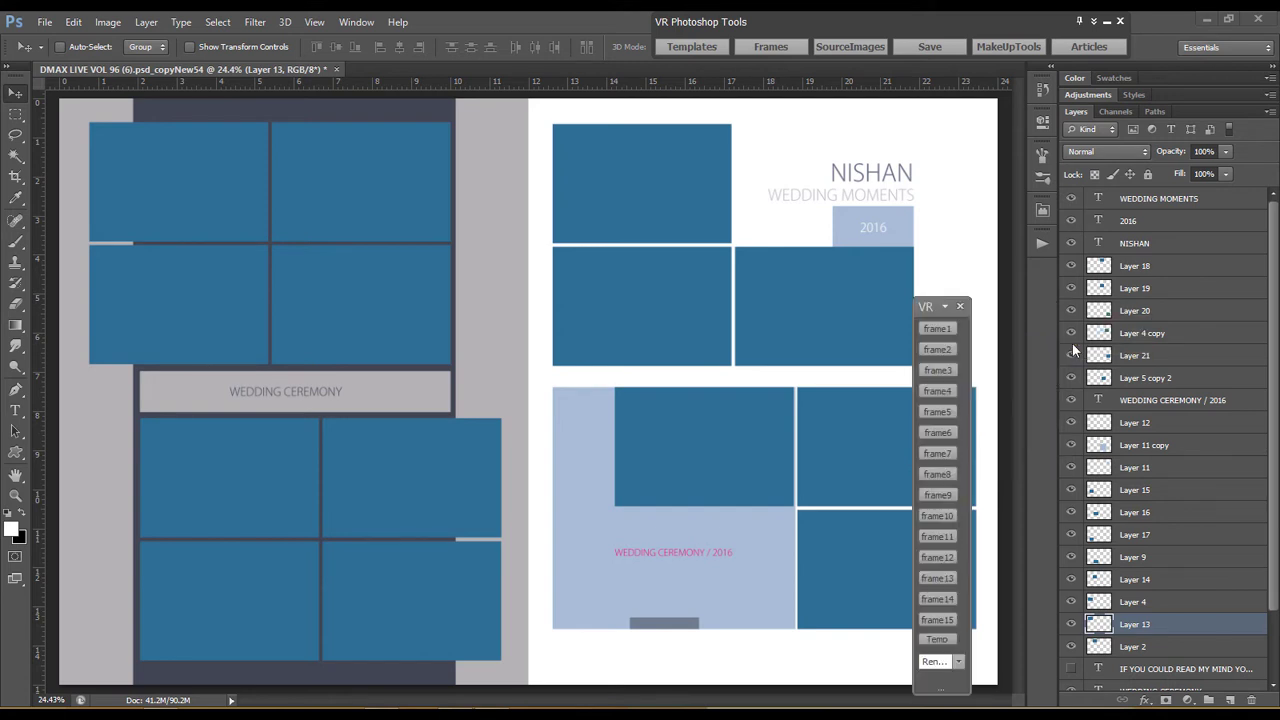
Dock the rename panel beside Layers and test-rename Layer 13 to frame1 and Layer 2 to frame2.
{"action": "left_click_drag", "start_coordinate": [930, 306], "coordinate": [1042, 267]}
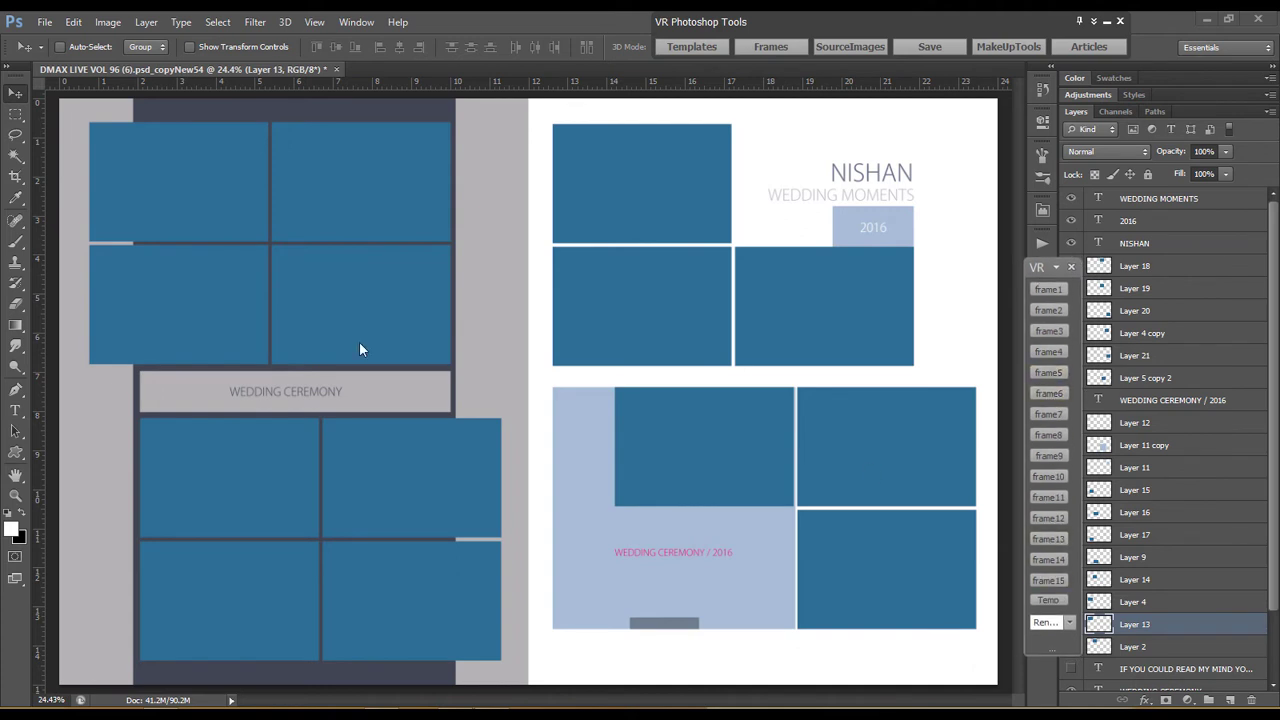
{"action": "right_click", "coordinate": [183, 198]}
{"action": "left_click", "coordinate": [205, 203]}
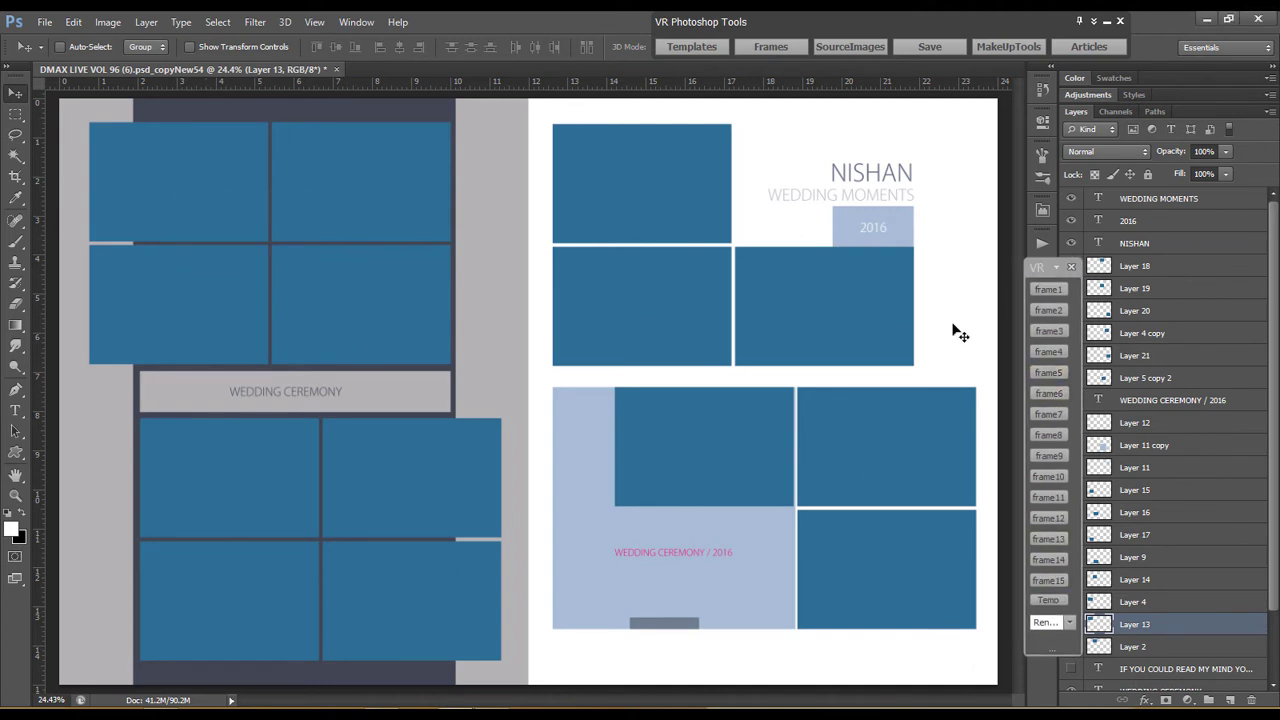
{"action": "left_click", "coordinate": [1040, 291]}
{"action": "right_click", "coordinate": [356, 200]}
{"action": "left_click", "coordinate": [375, 203]}
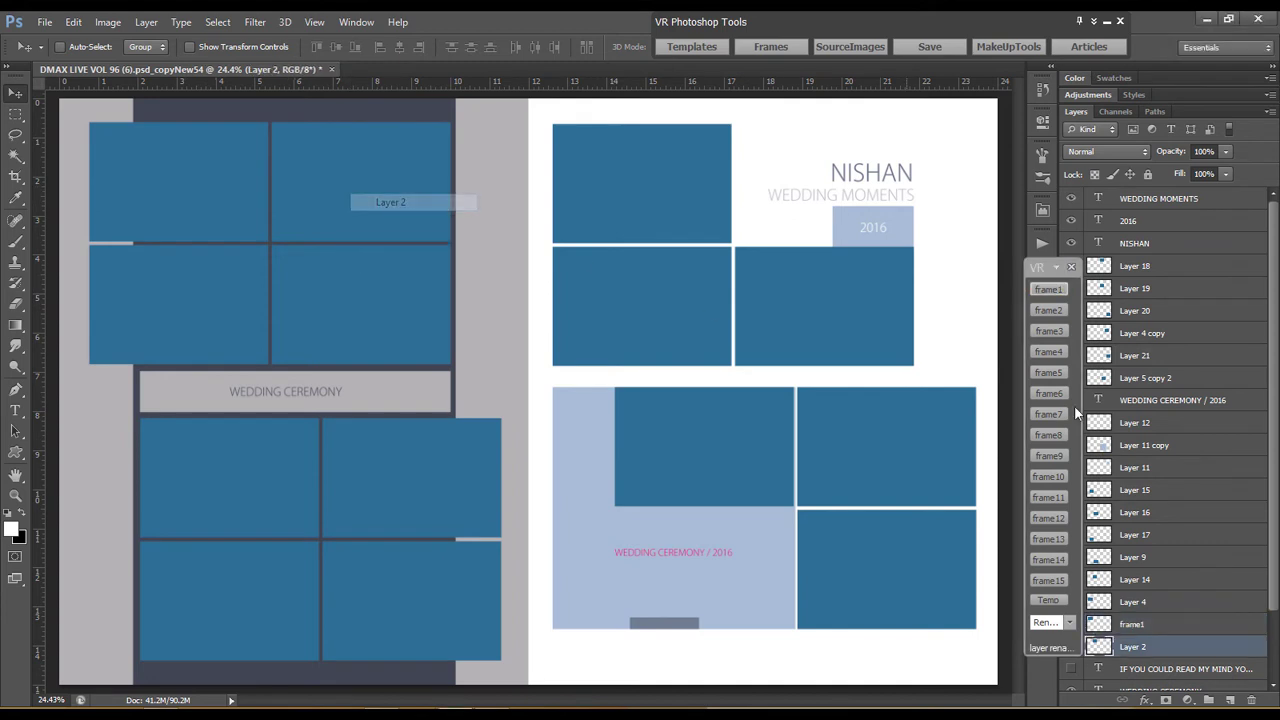
{"action": "left_click", "coordinate": [1048, 310]}
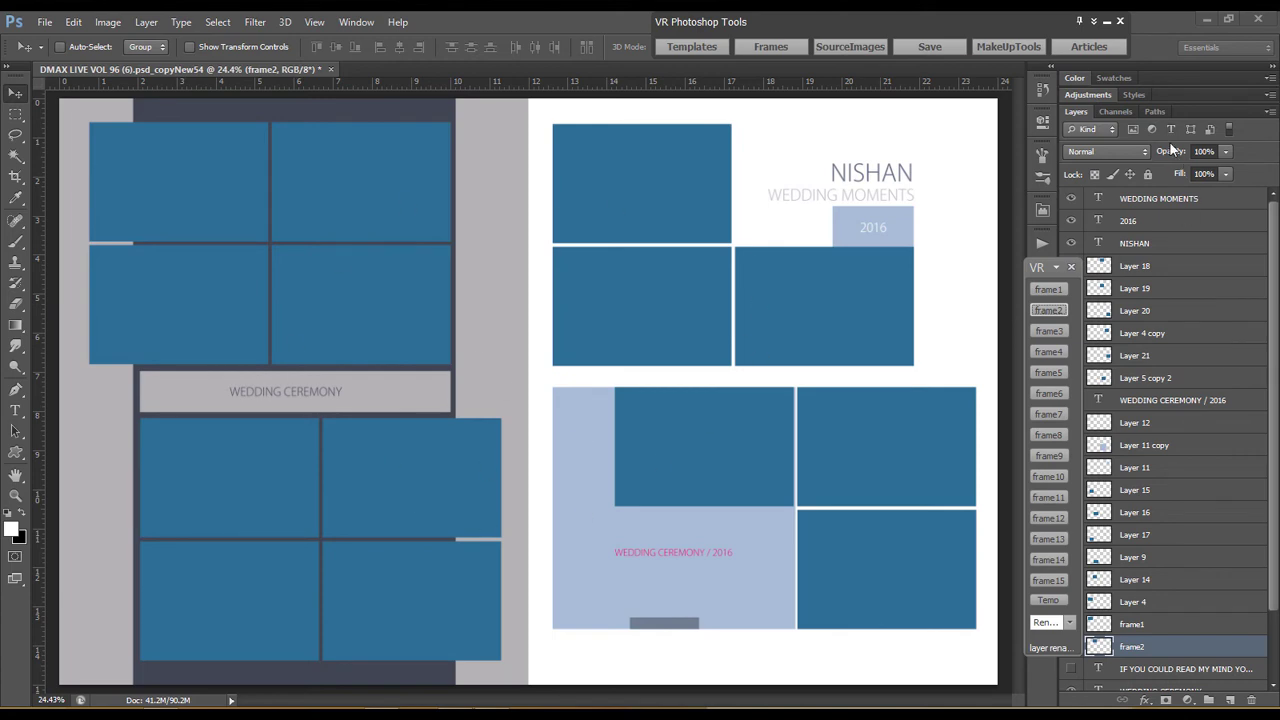
Revert the test renames using the top History snapshot.
{"action": "left_click", "coordinate": [1043, 89]}
{"action": "left_click", "coordinate": [926, 97]}
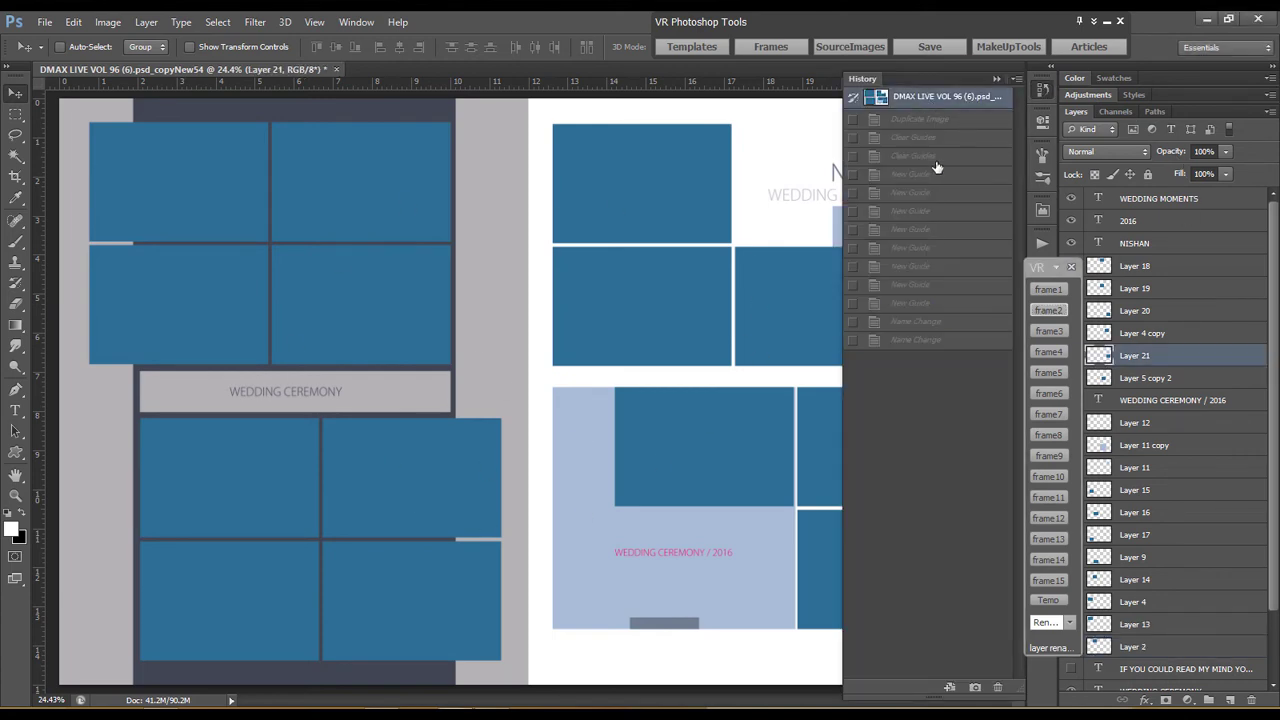
{"action": "left_click", "coordinate": [392, 203]}
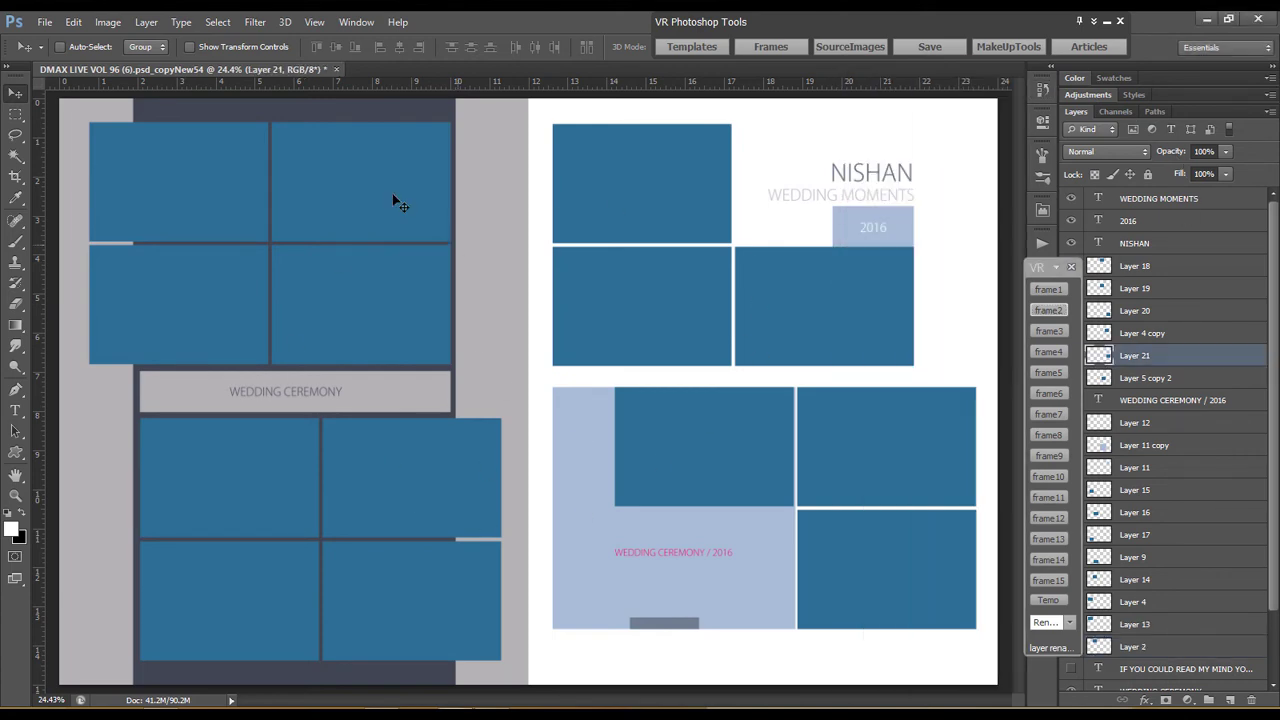
Move Layer 13, Layer 2 and Layer 4 to the top of the stack in page order.
{"action": "right_click", "coordinate": [203, 207]}
{"action": "left_click", "coordinate": [225, 210]}
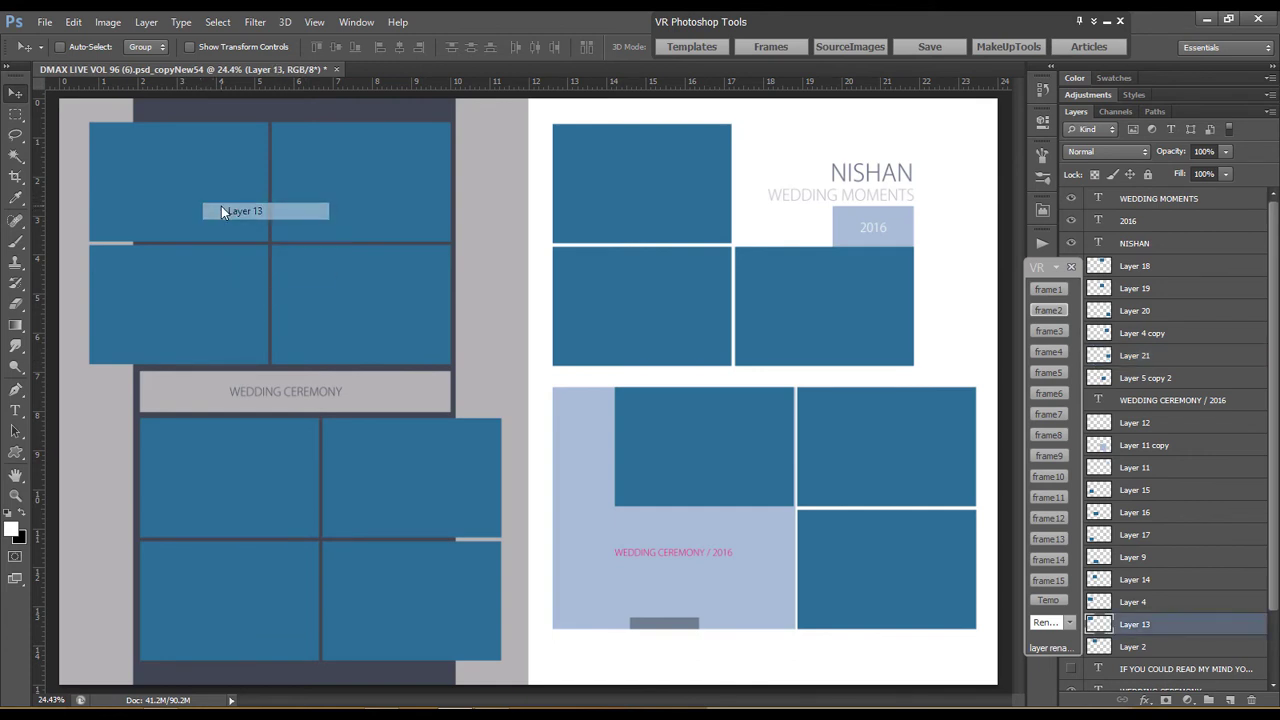
{"action": "left_click_drag", "start_coordinate": [1207, 632], "coordinate": [1215, 198]}
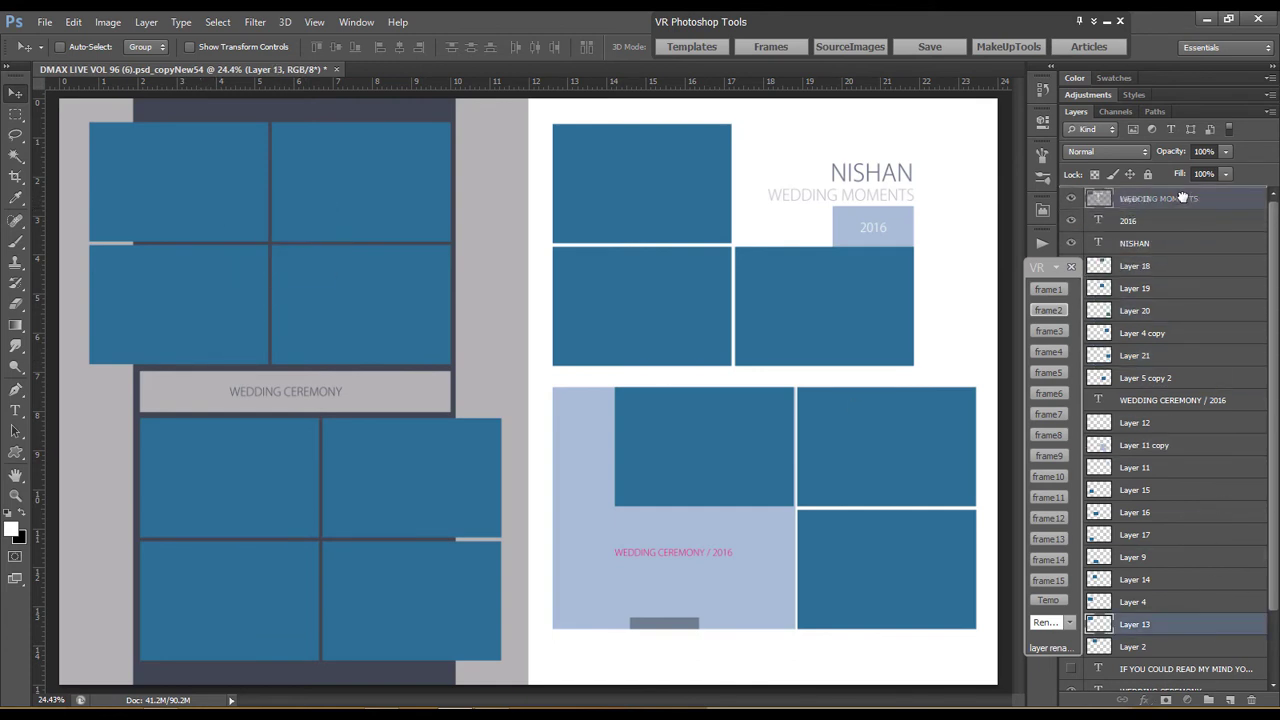
{"action": "right_click", "coordinate": [225, 212]}
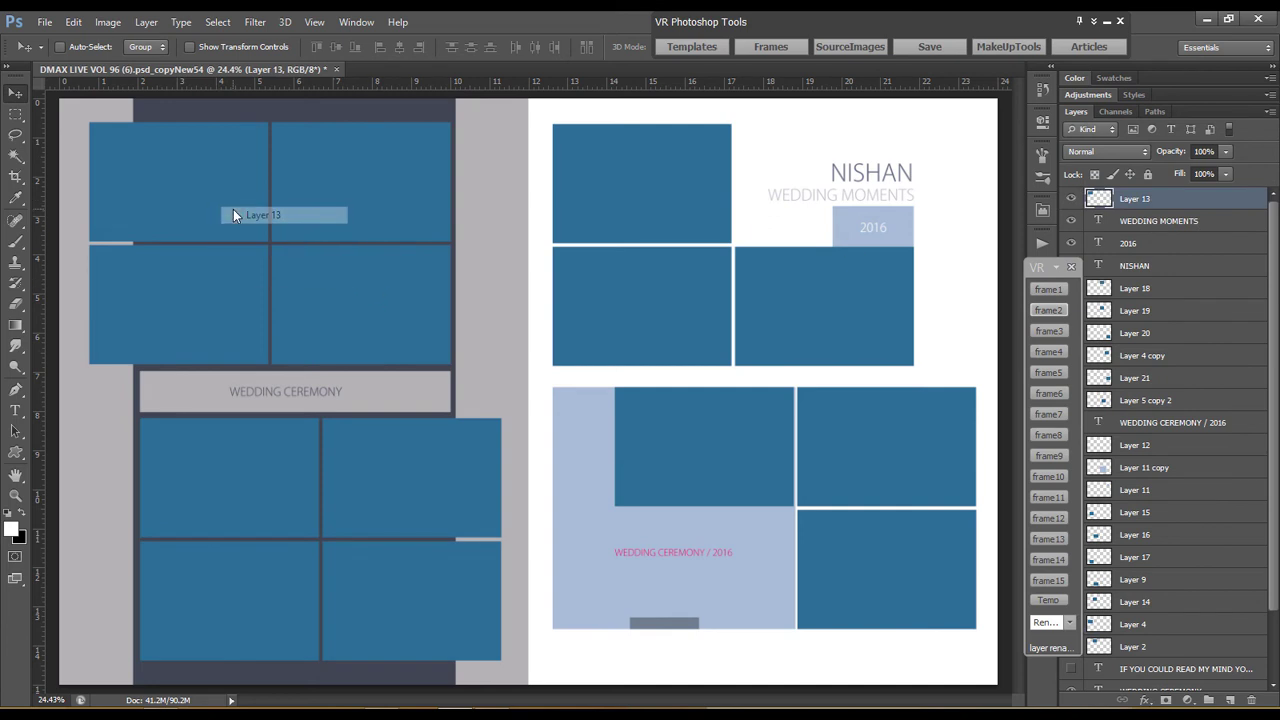
{"action": "left_click", "coordinate": [233, 209]}
{"action": "right_click", "coordinate": [312, 204]}
{"action": "left_click", "coordinate": [325, 207]}
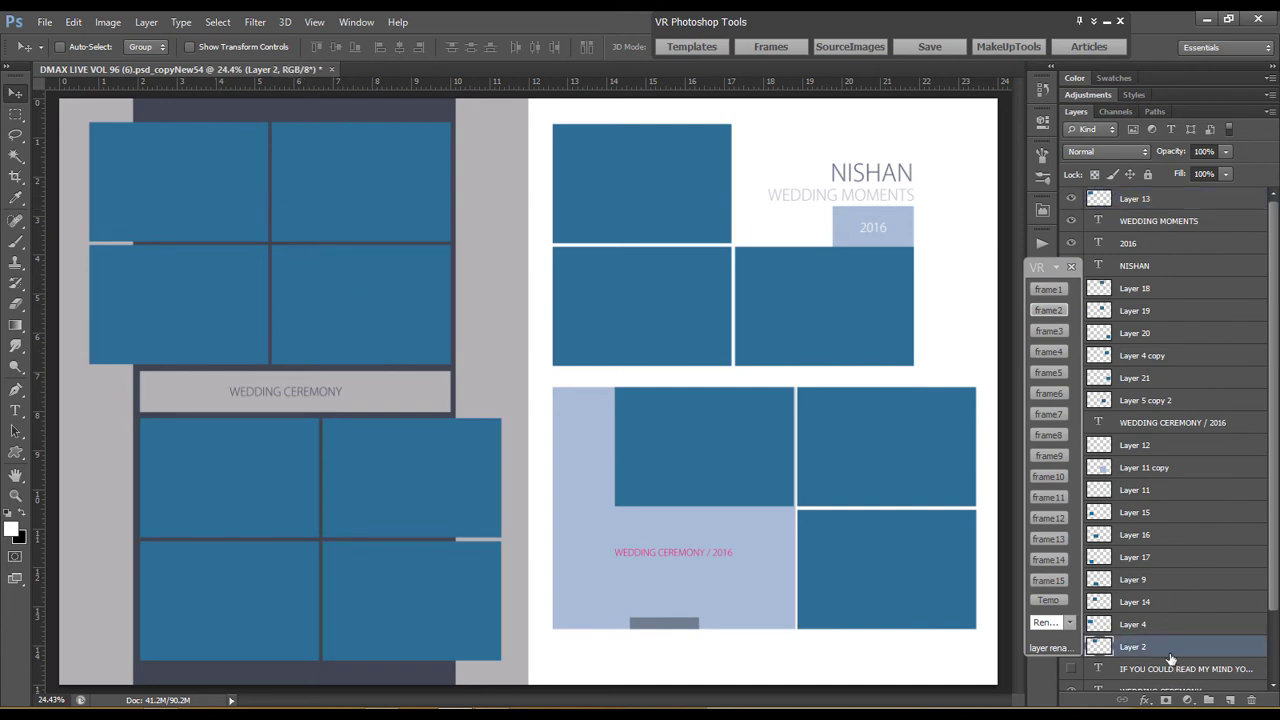
{"action": "left_click_drag", "start_coordinate": [1170, 655], "coordinate": [1165, 210]}
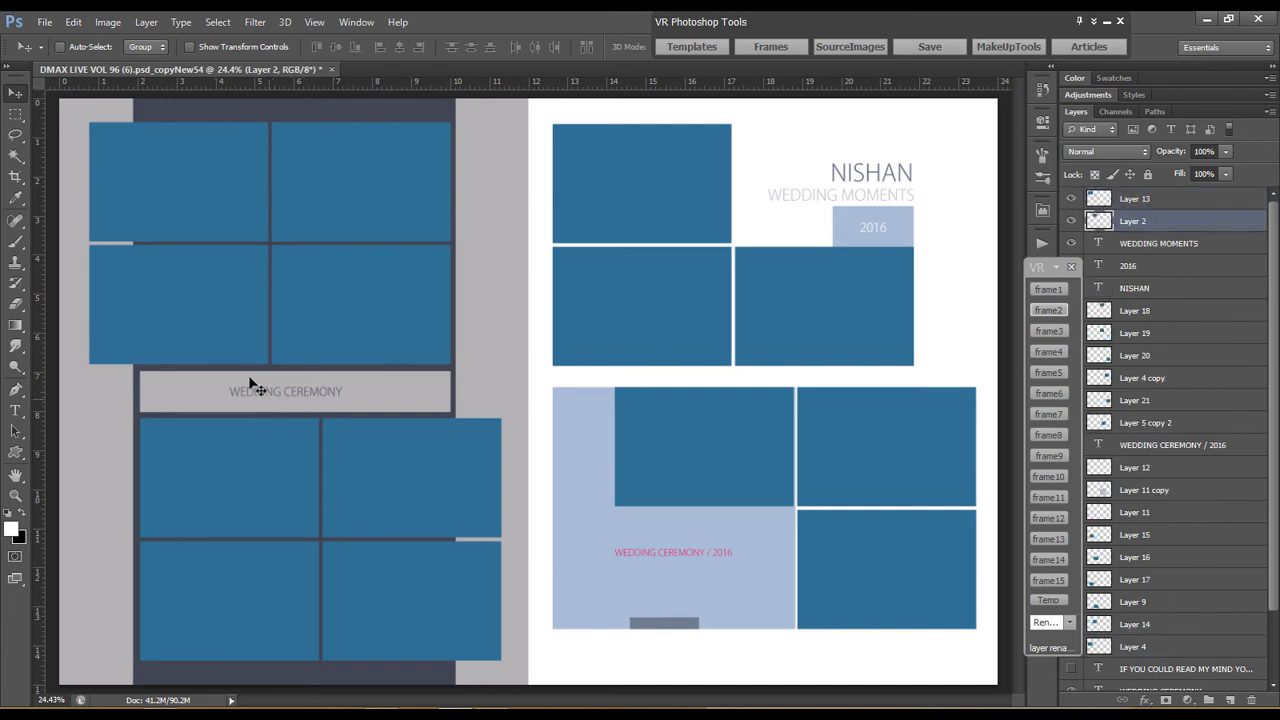
{"action": "right_click", "coordinate": [200, 318]}
{"action": "left_click", "coordinate": [216, 324]}
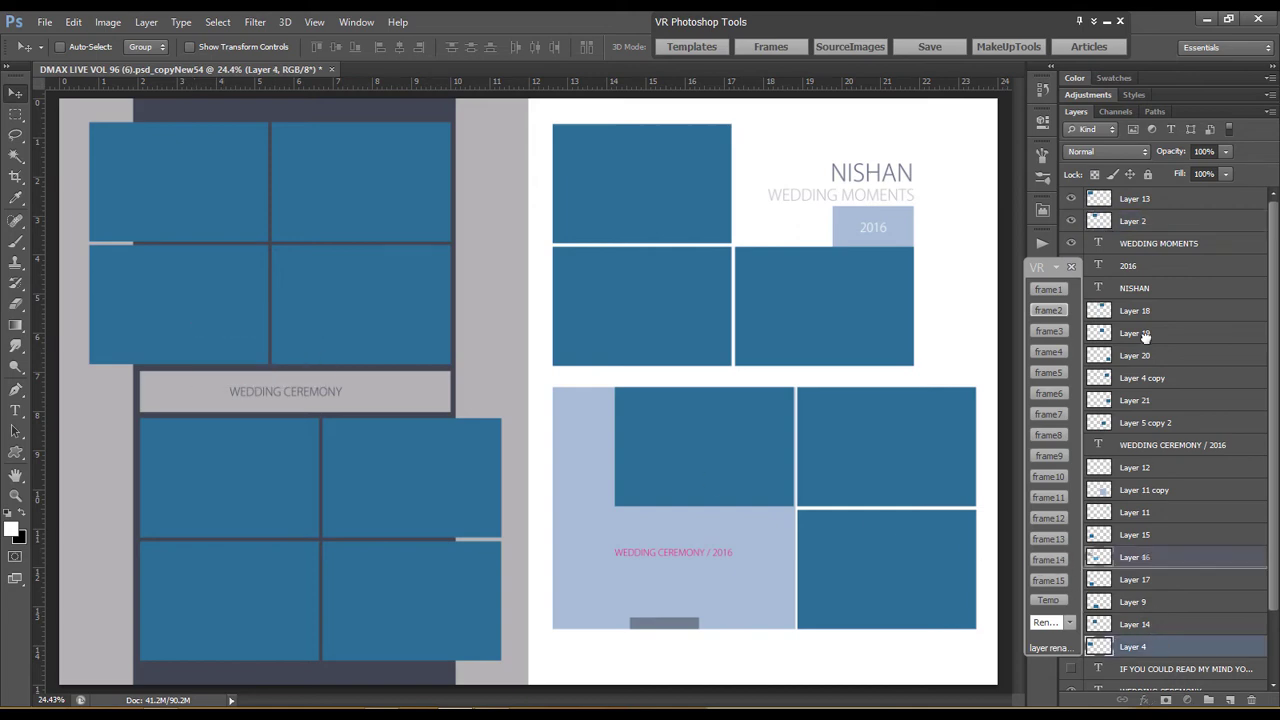
{"action": "left_click_drag", "start_coordinate": [1145, 337], "coordinate": [1135, 250]}
Stack Layers 14, 15, 16 and 17 next in page order below Layer 4.
{"action": "right_click", "coordinate": [447, 318]}
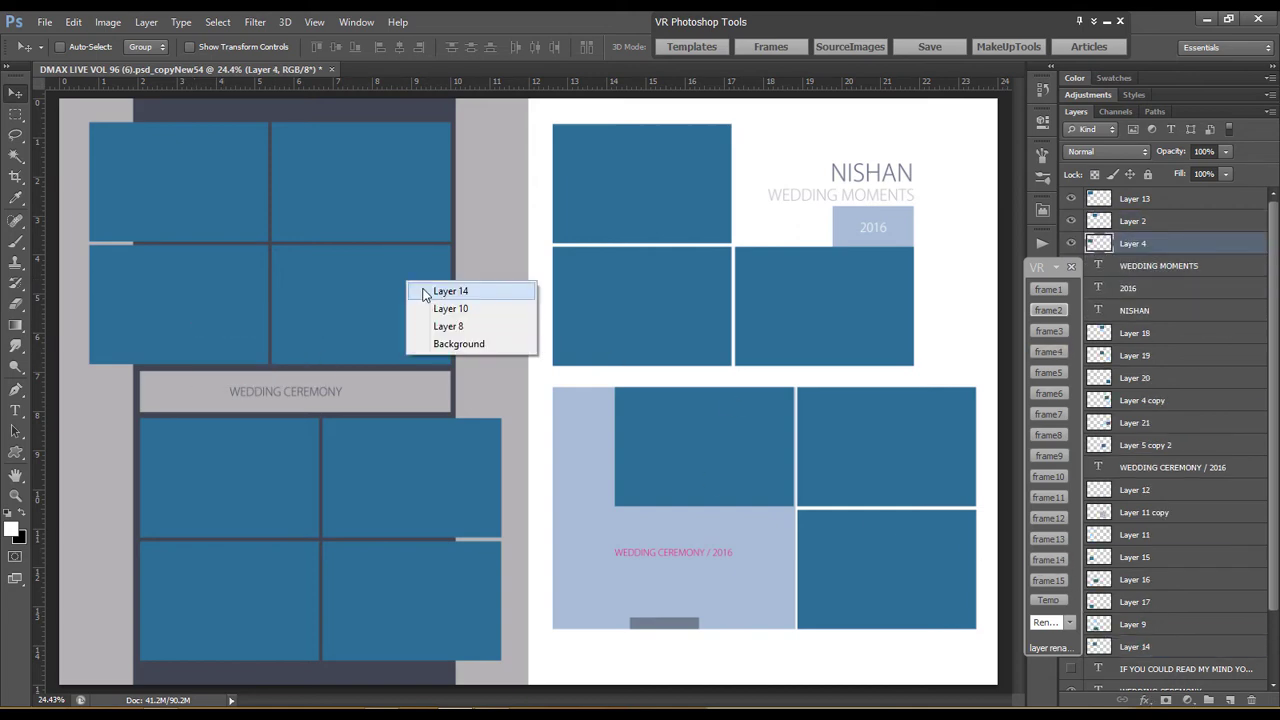
{"action": "left_click", "coordinate": [427, 291]}
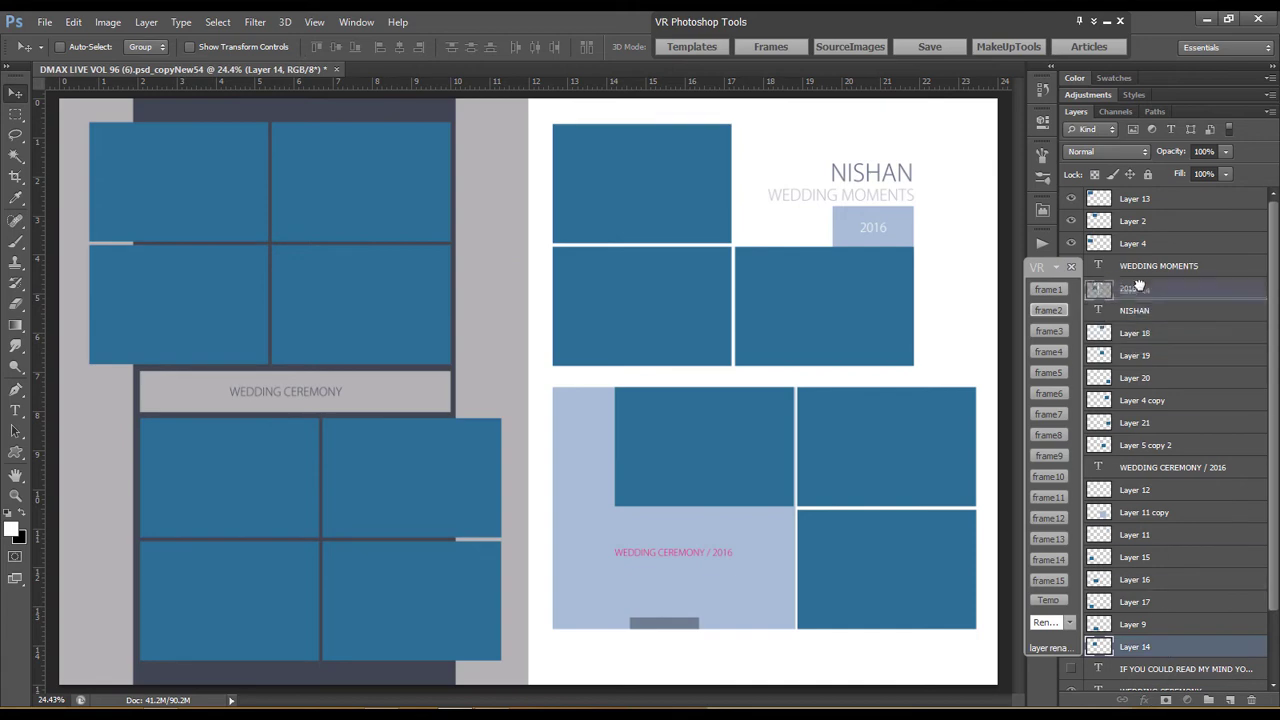
{"action": "left_click_drag", "start_coordinate": [1160, 651], "coordinate": [1135, 262]}
{"action": "right_click", "coordinate": [222, 466]}
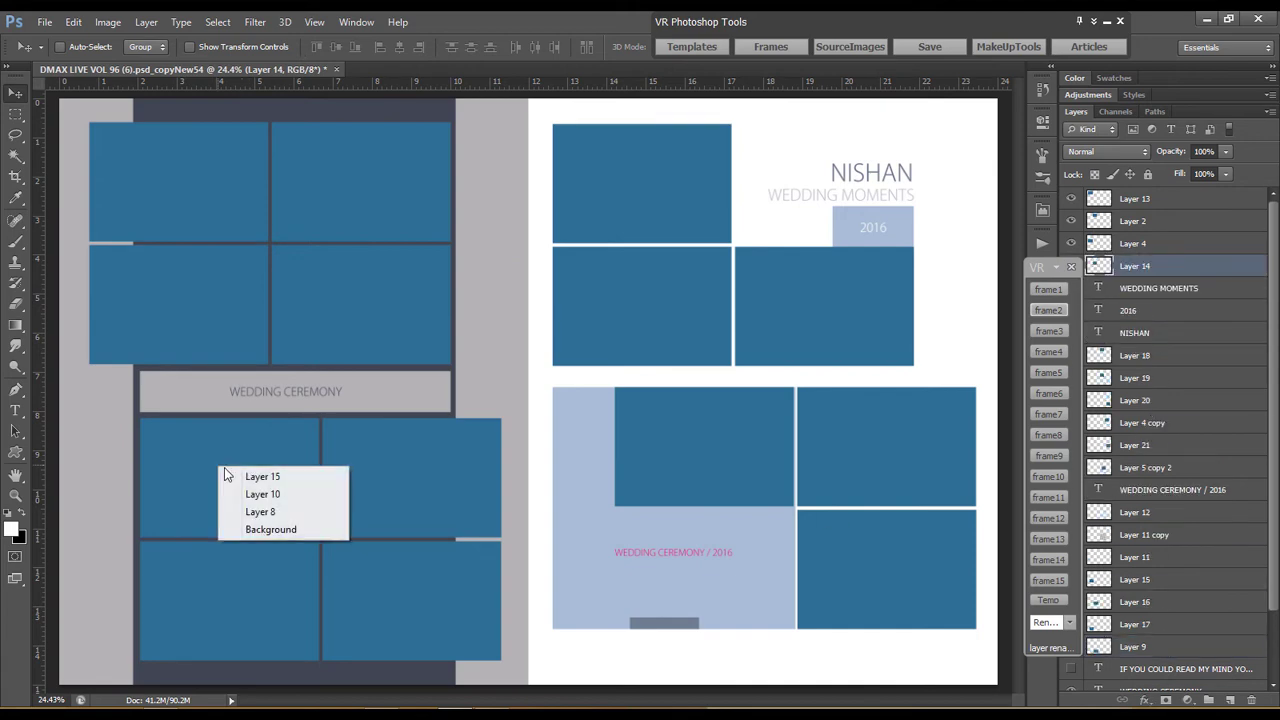
{"action": "left_click", "coordinate": [256, 478]}
{"action": "left_click_drag", "start_coordinate": [1209, 576], "coordinate": [1140, 280]}
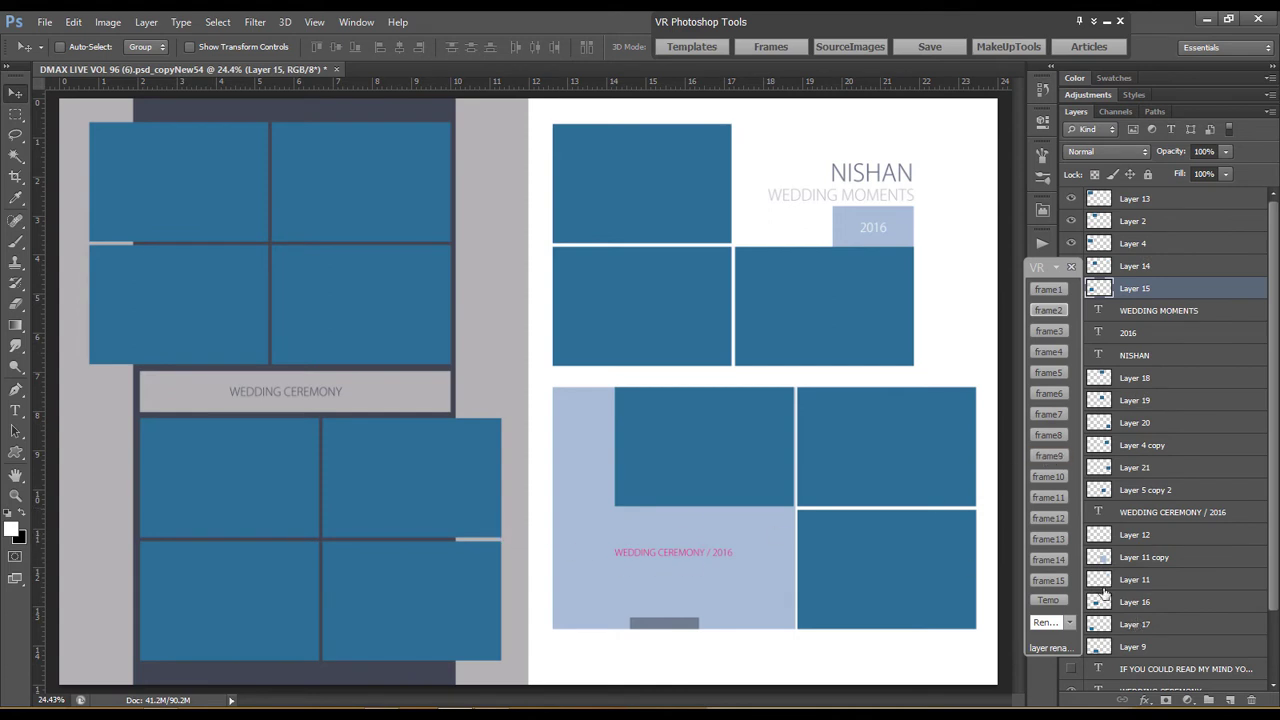
{"action": "right_click", "coordinate": [465, 510]}
{"action": "left_click", "coordinate": [490, 518]}
{"action": "left_click_drag", "start_coordinate": [1172, 604], "coordinate": [1160, 295]}
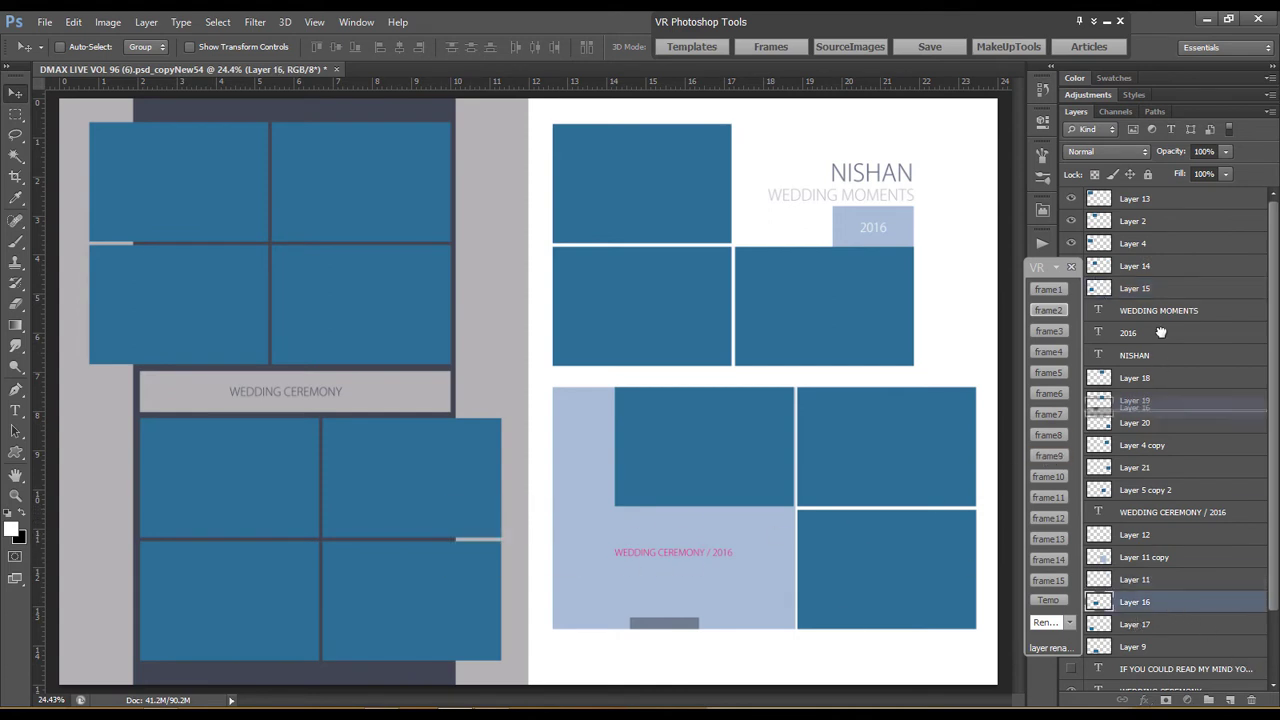
{"action": "right_click", "coordinate": [264, 620]}
{"action": "left_click", "coordinate": [280, 624]}
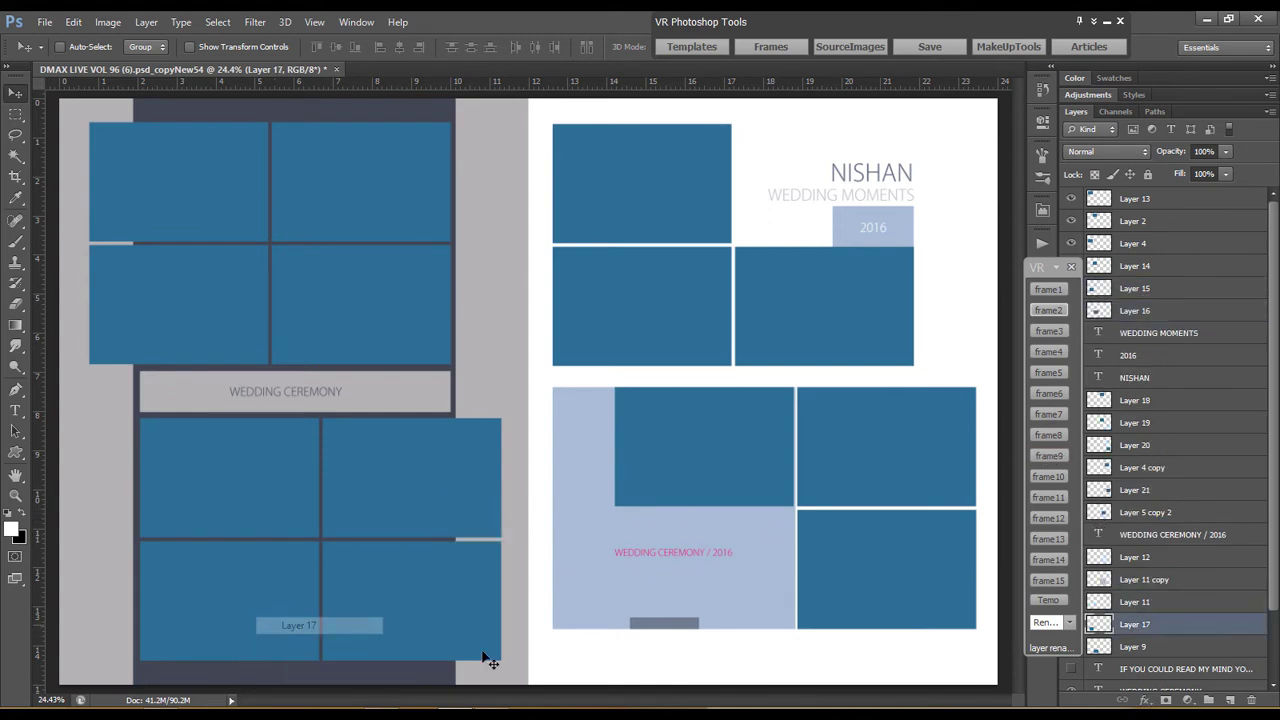
{"action": "left_click_drag", "start_coordinate": [1200, 624], "coordinate": [1180, 343]}
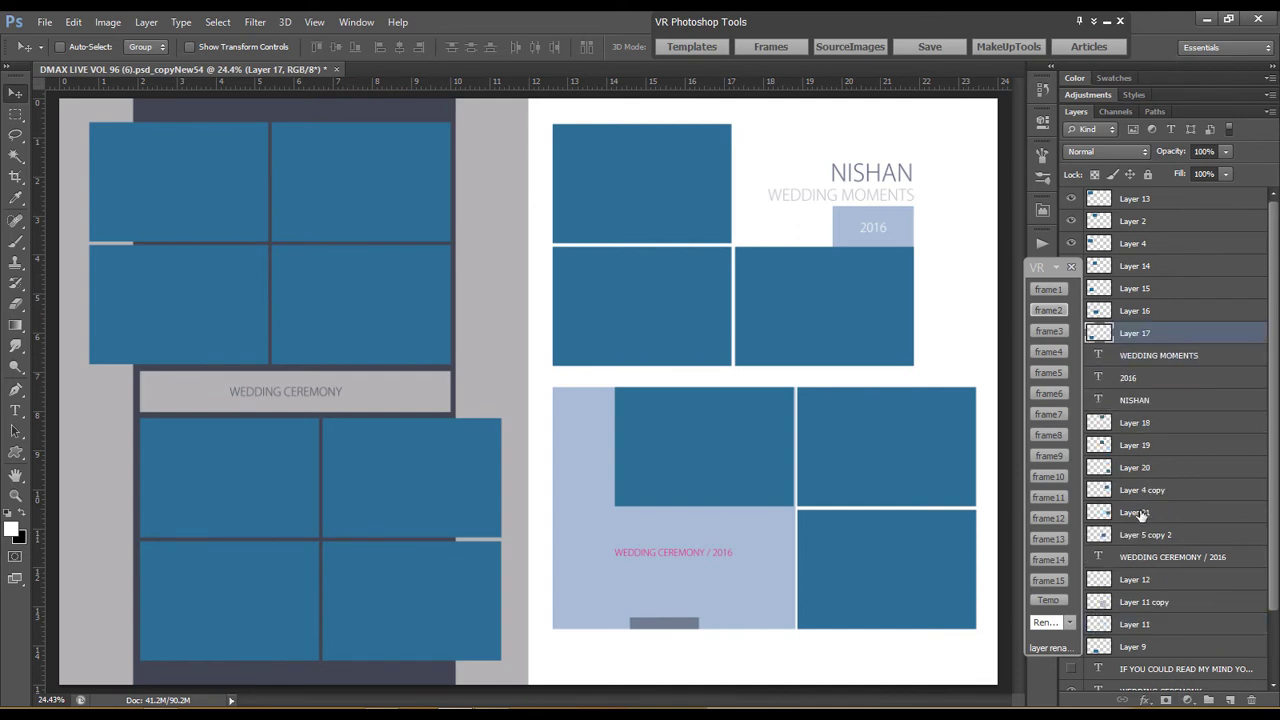
Stack Layer 9, Layer 18, Layer 19 and Layer 4 copy next in page order.
{"action": "right_click", "coordinate": [448, 582]}
{"action": "left_click", "coordinate": [465, 588]}
{"action": "left_click_drag", "start_coordinate": [1170, 648], "coordinate": [1162, 344]}
{"action": "right_click", "coordinate": [530, 148]}
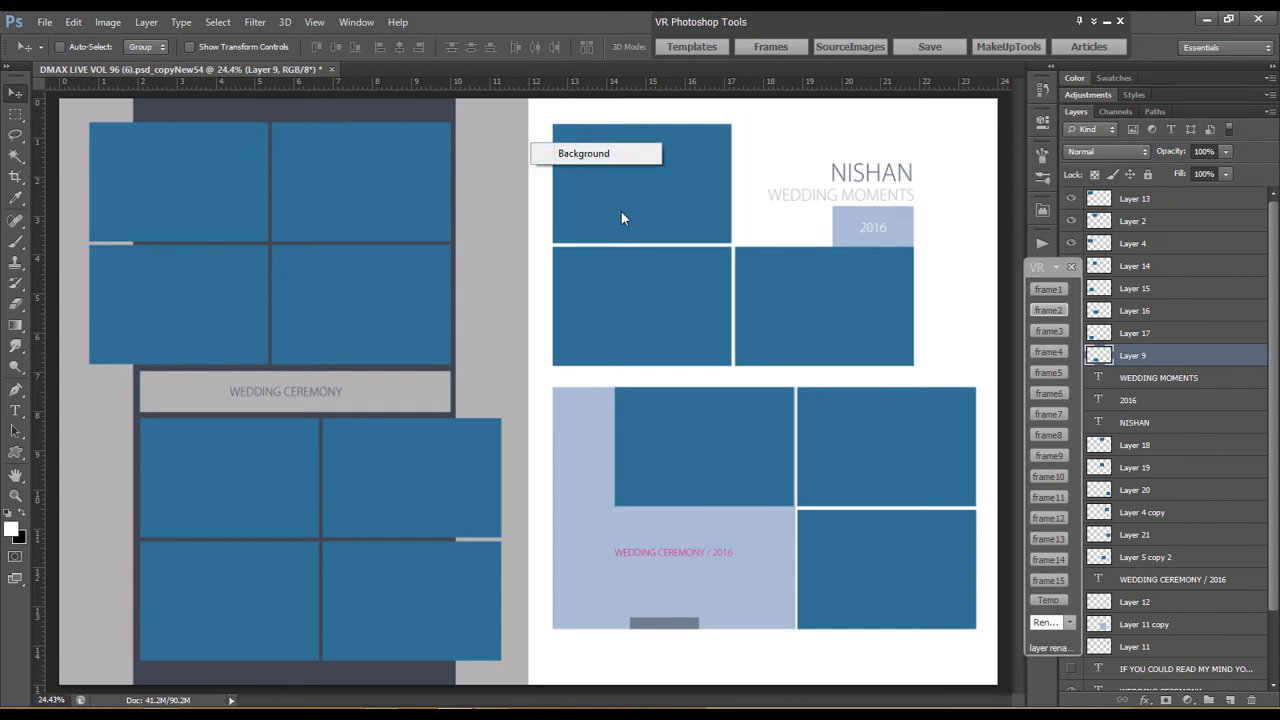
{"action": "right_click", "coordinate": [603, 183]}
{"action": "left_click", "coordinate": [636, 194]}
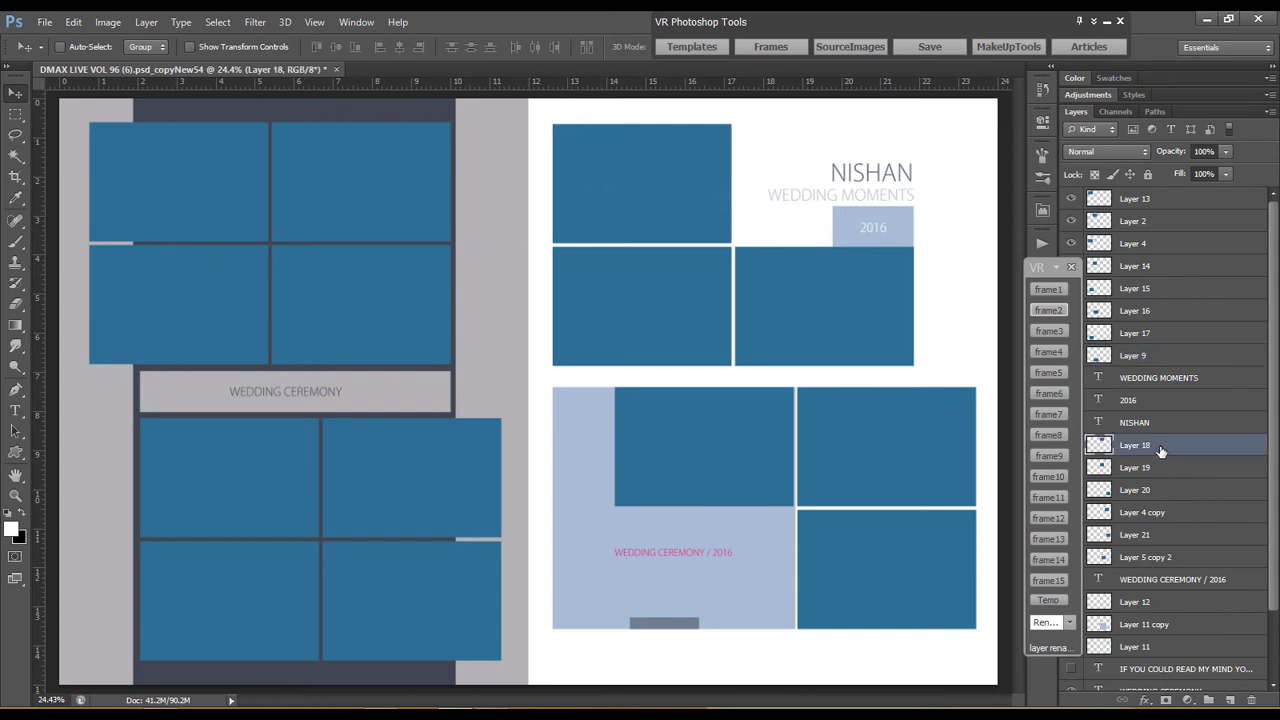
{"action": "left_click_drag", "start_coordinate": [1160, 450], "coordinate": [1152, 375]}
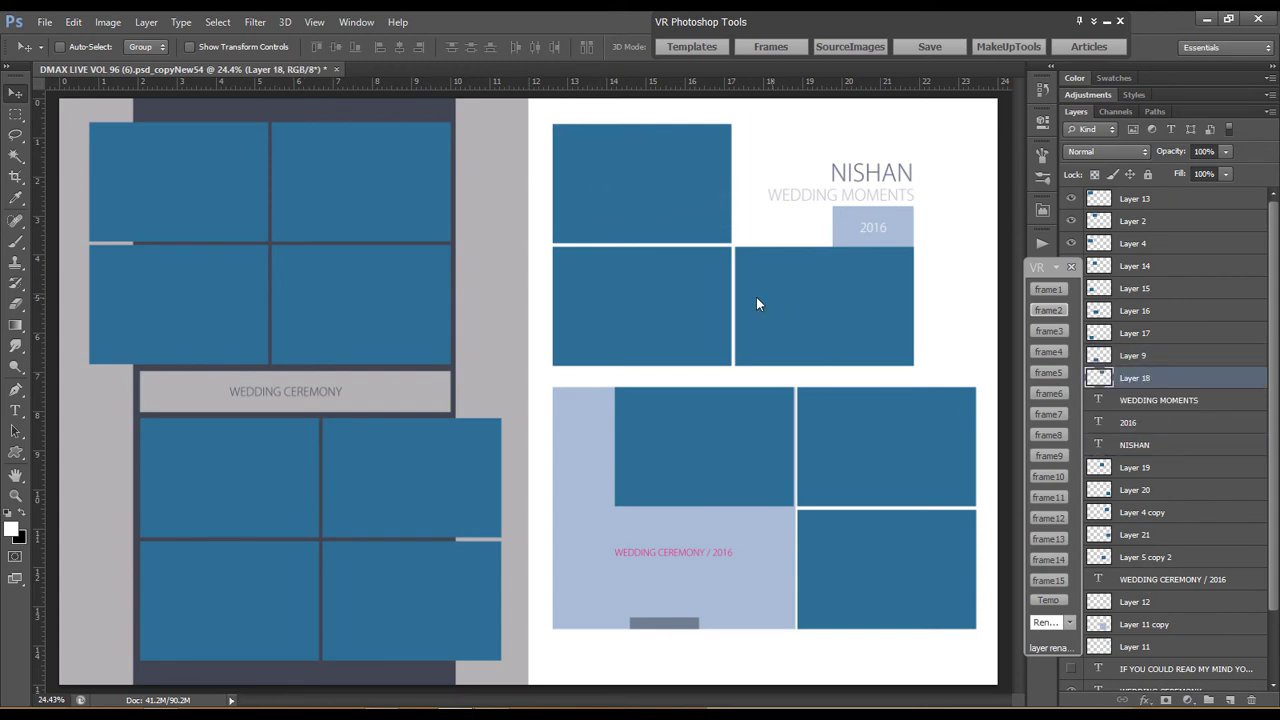
{"action": "right_click", "coordinate": [646, 298]}
{"action": "left_click", "coordinate": [668, 307]}
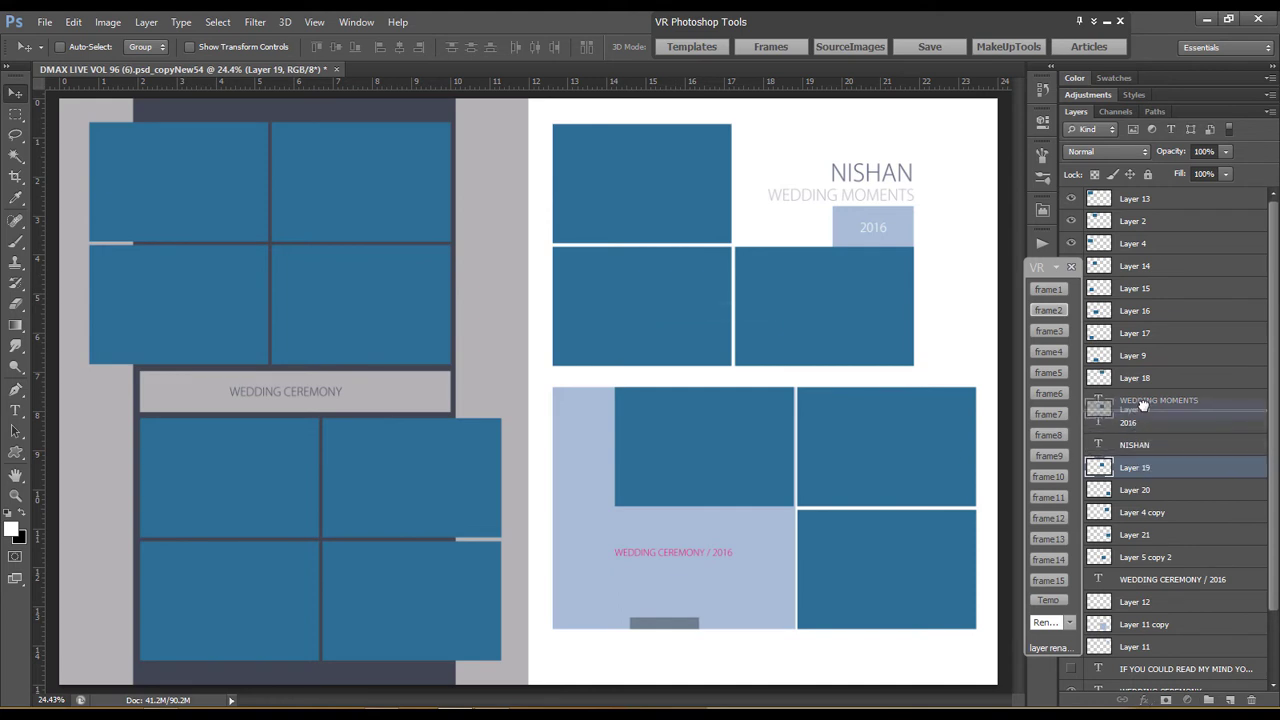
{"action": "left_click_drag", "start_coordinate": [1150, 473], "coordinate": [1150, 390]}
{"action": "right_click", "coordinate": [836, 307]}
{"action": "left_click", "coordinate": [838, 307]}
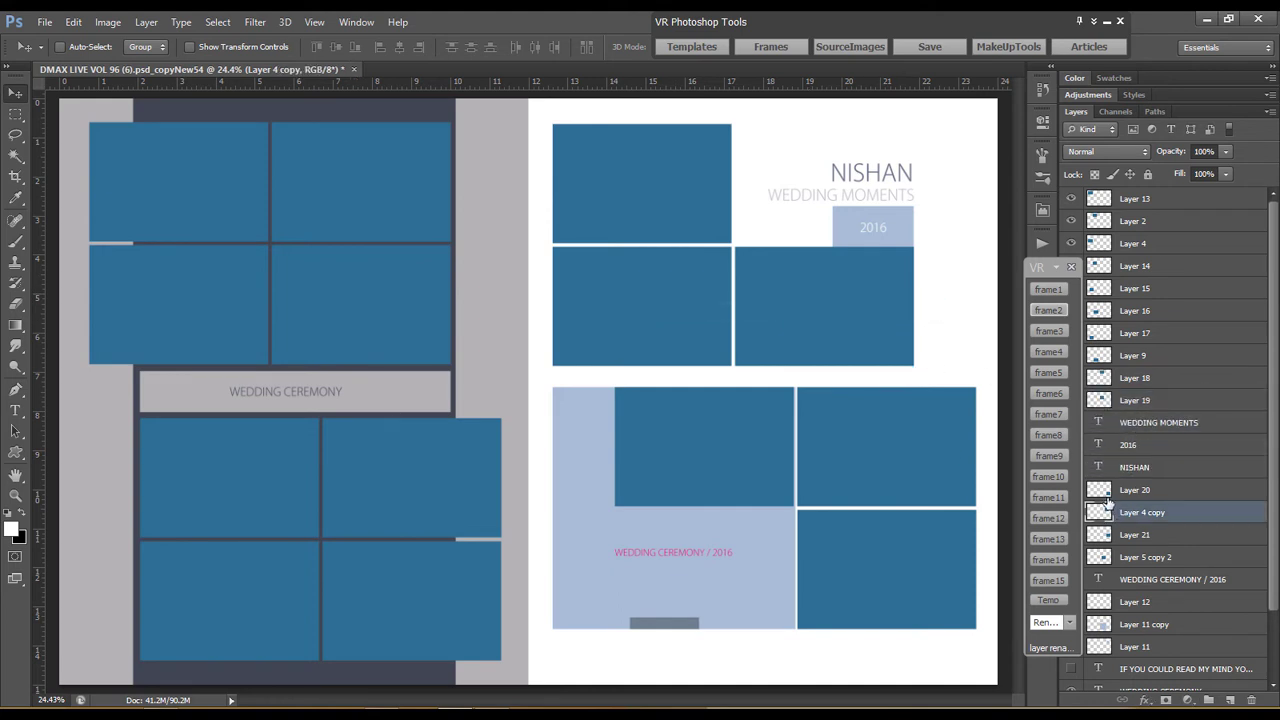
{"action": "left_click_drag", "start_coordinate": [1130, 511], "coordinate": [1134, 410]}
Stack Layer 5 copy 2, Layer 21 and Layer 20 last in page order.
{"action": "right_click", "coordinate": [648, 430]}
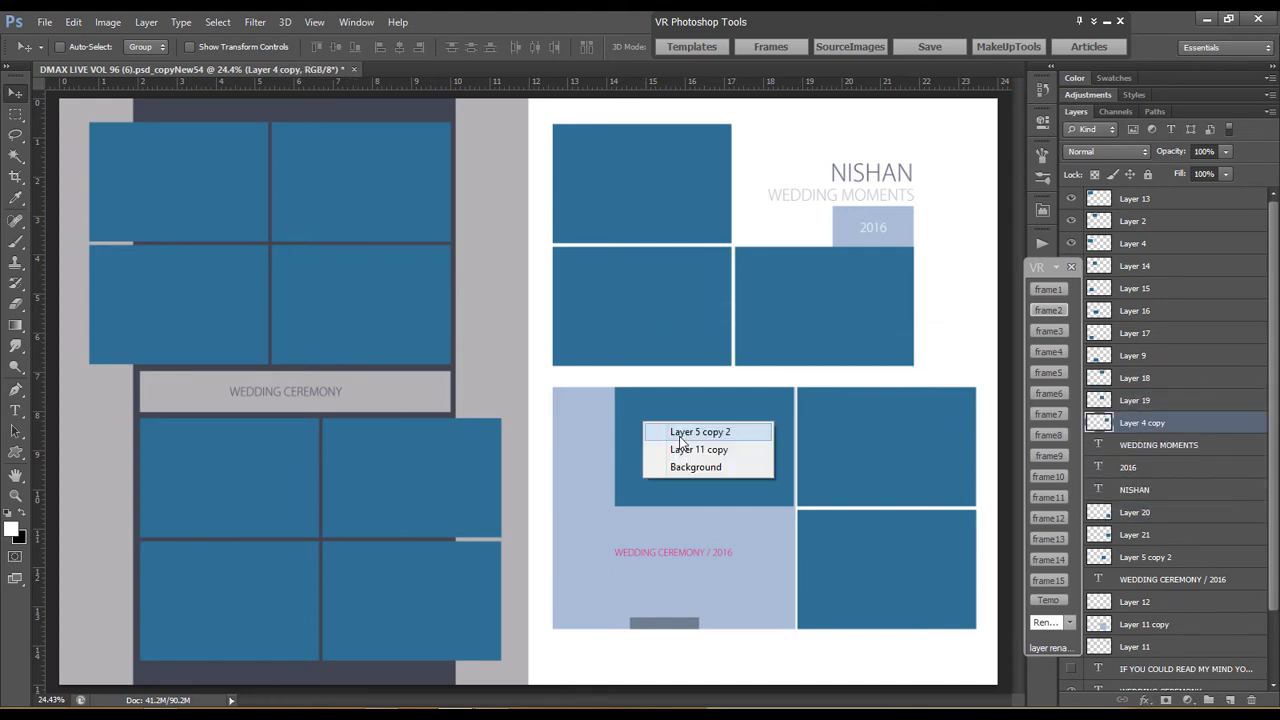
{"action": "left_click", "coordinate": [690, 431]}
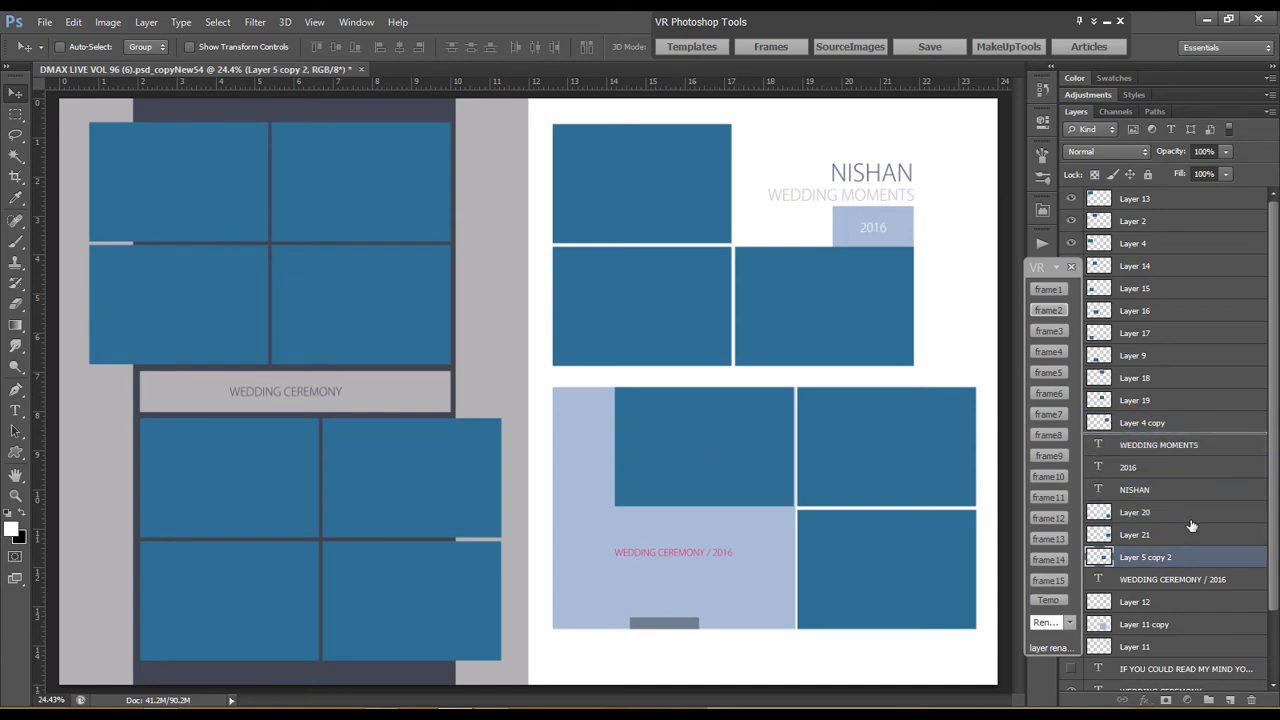
{"action": "left_click_drag", "start_coordinate": [1190, 566], "coordinate": [1160, 440]}
{"action": "right_click", "coordinate": [826, 447]}
{"action": "left_click", "coordinate": [860, 457]}
{"action": "left_click_drag", "start_coordinate": [1190, 560], "coordinate": [1170, 462]}
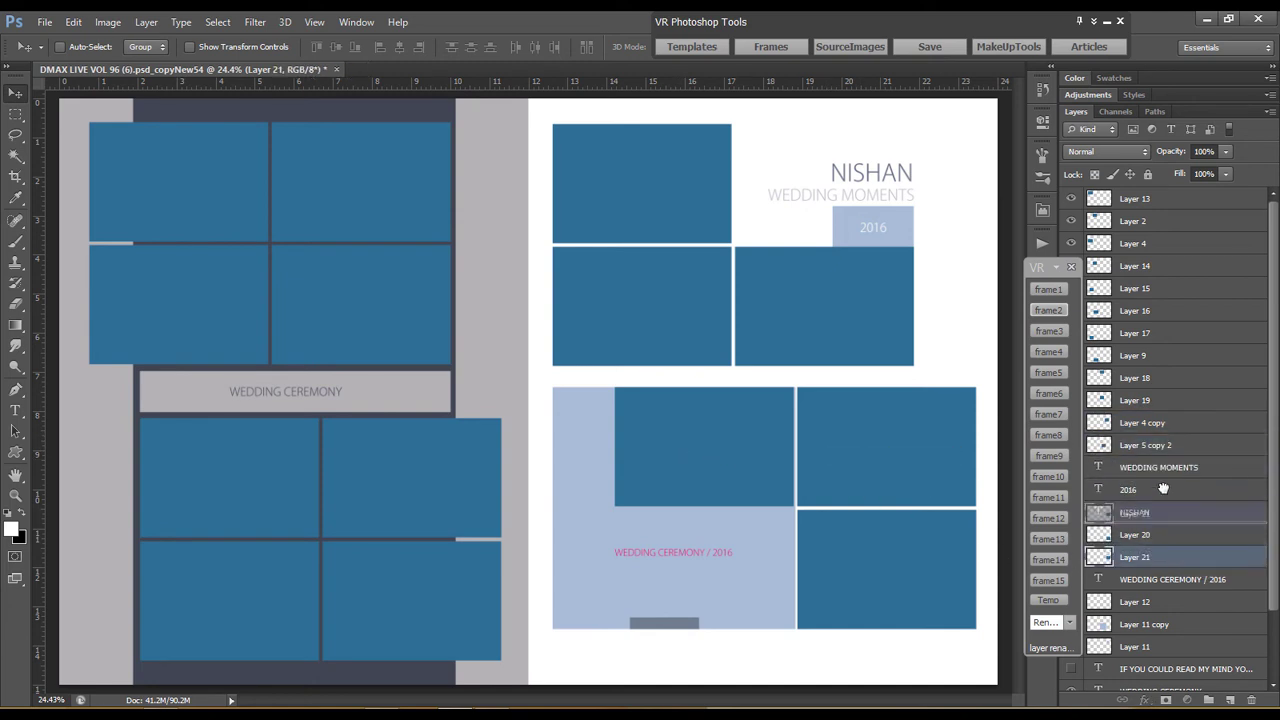
{"action": "right_click", "coordinate": [862, 568]}
{"action": "left_click", "coordinate": [870, 570]}
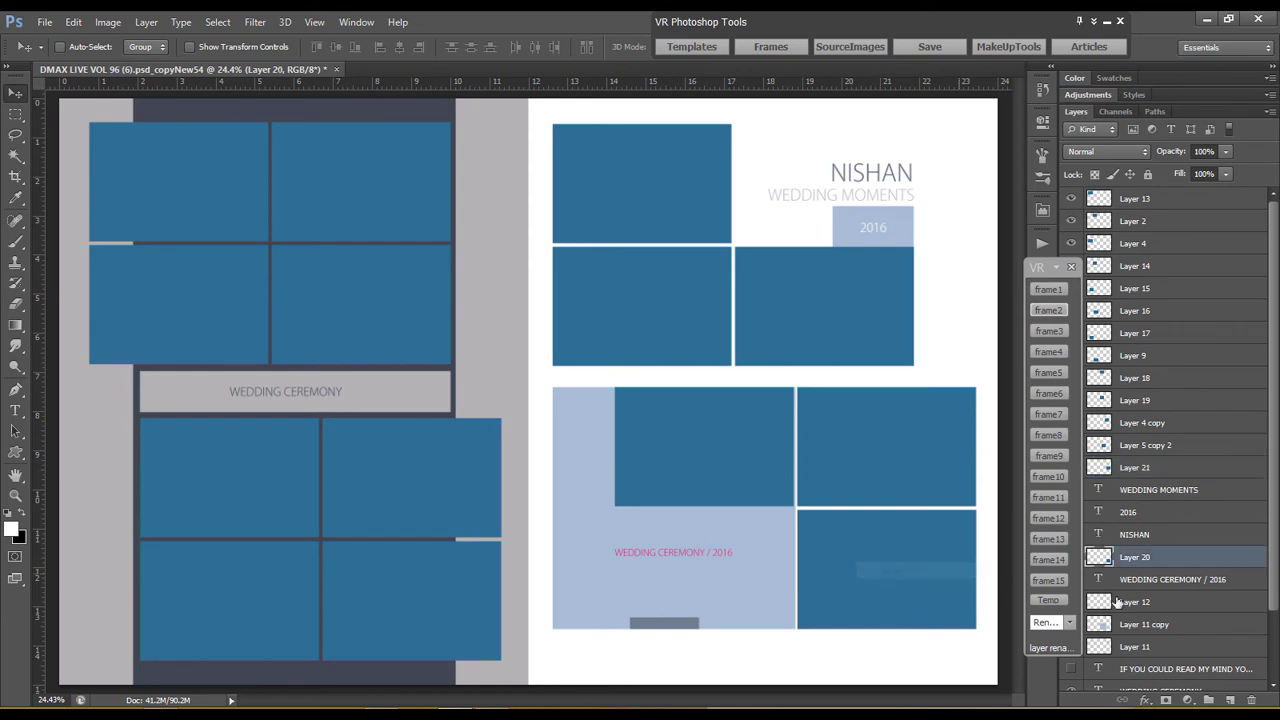
{"action": "left_click_drag", "start_coordinate": [1168, 562], "coordinate": [1157, 490]}
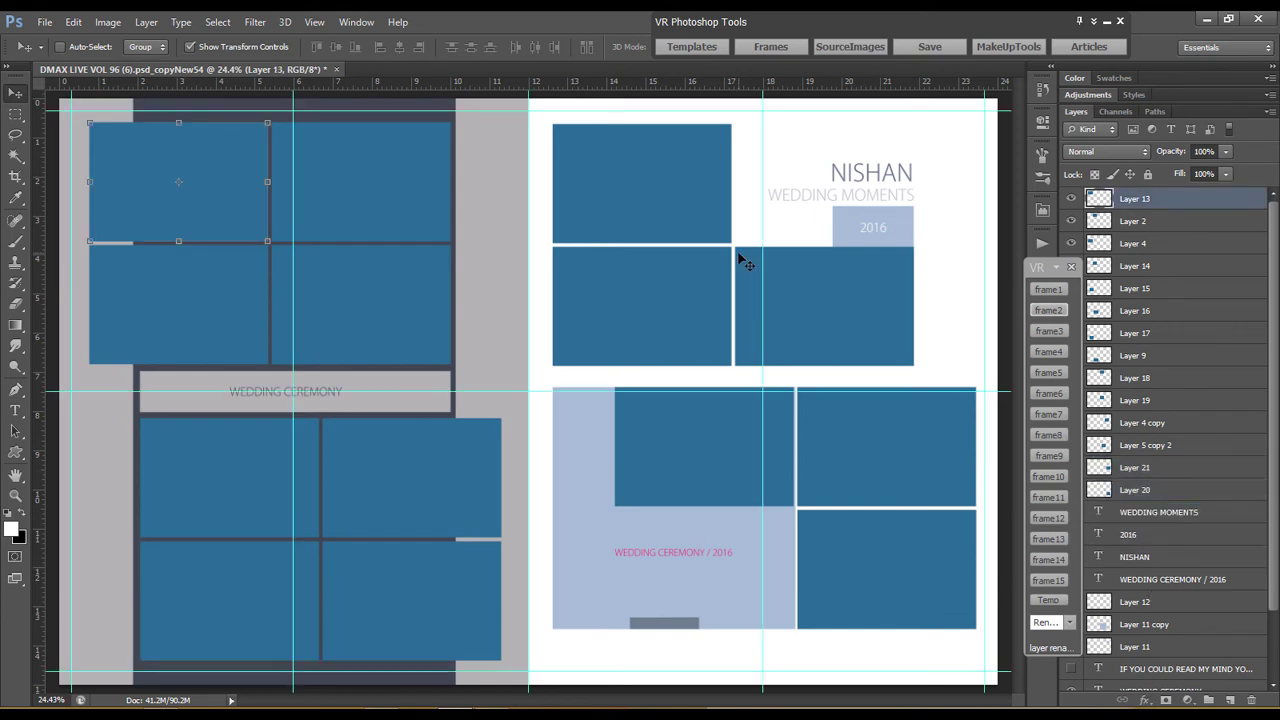
Check that Layer 2 through Layer 17 match their photo boxes on the page.
{"action": "left_click", "coordinate": [1131, 222]}
{"action": "left_click", "coordinate": [1141, 242]}
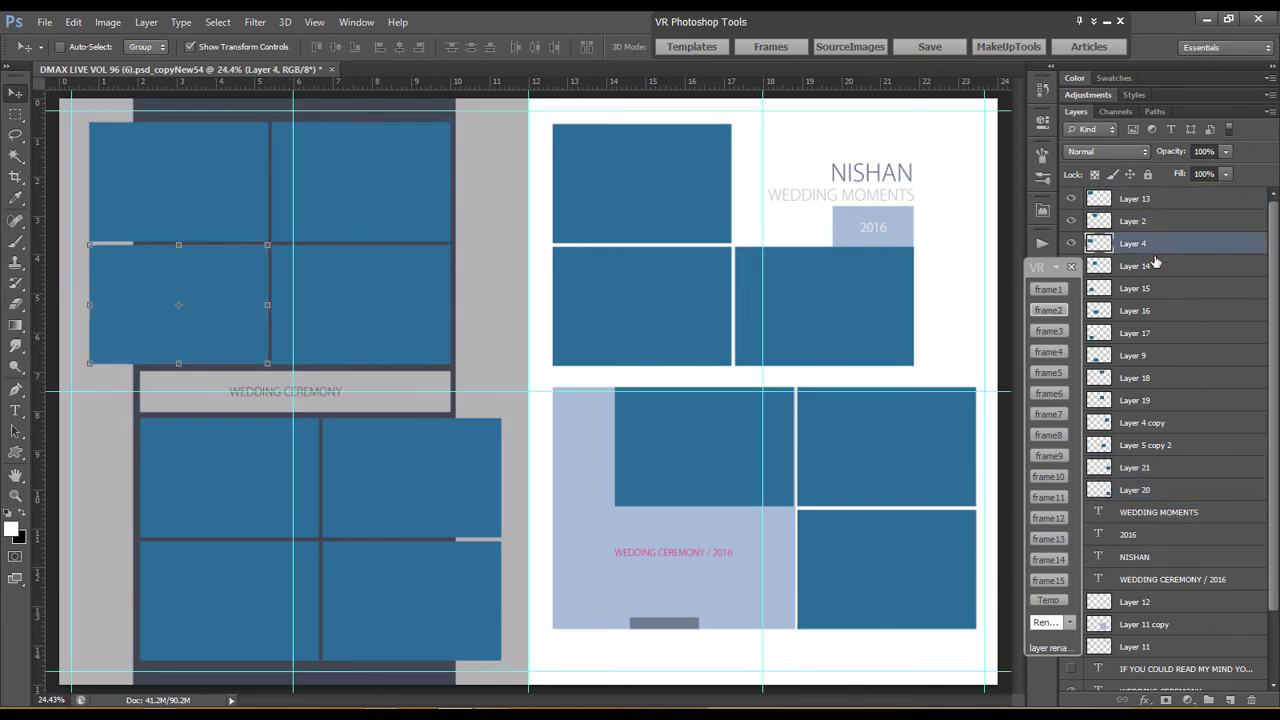
{"action": "left_click", "coordinate": [1155, 268]}
{"action": "left_click", "coordinate": [1155, 290]}
{"action": "left_click", "coordinate": [1156, 312]}
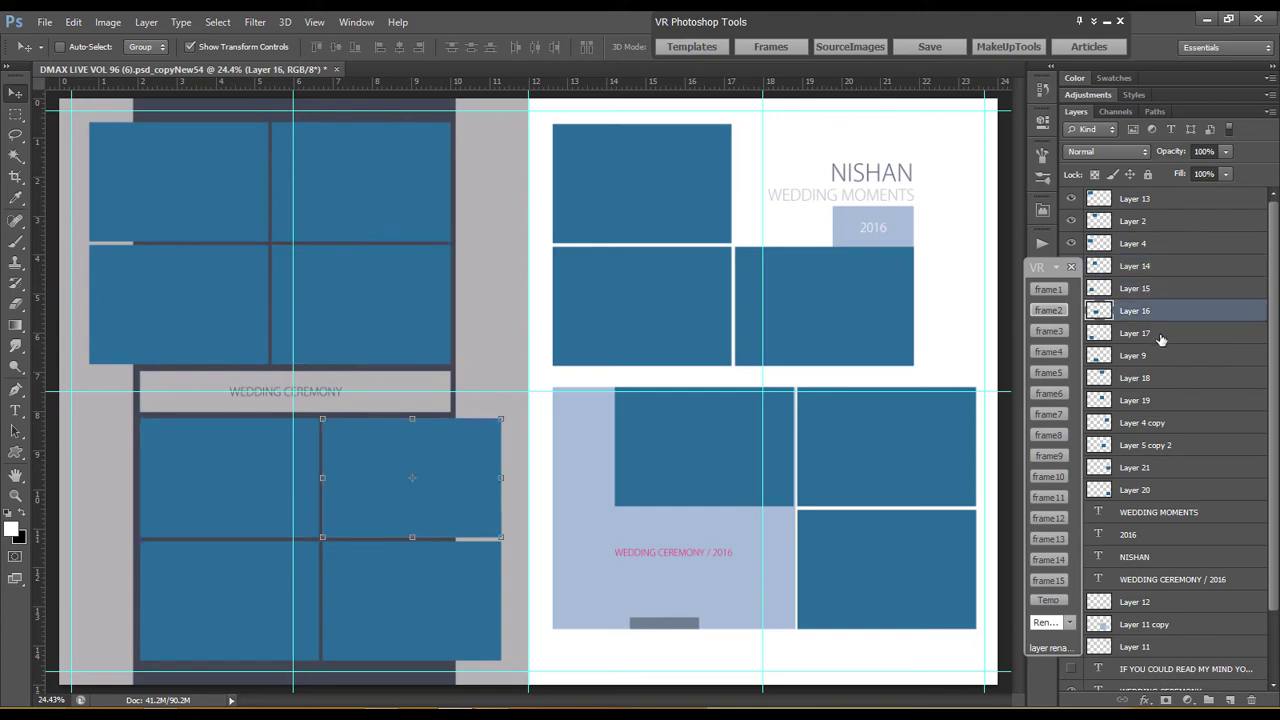
{"action": "left_click", "coordinate": [1158, 336]}
Check the remaining frame layers through Layer 20 and move the VR frames panel higher.
{"action": "left_click", "coordinate": [1157, 379]}
{"action": "left_click", "coordinate": [1158, 401]}
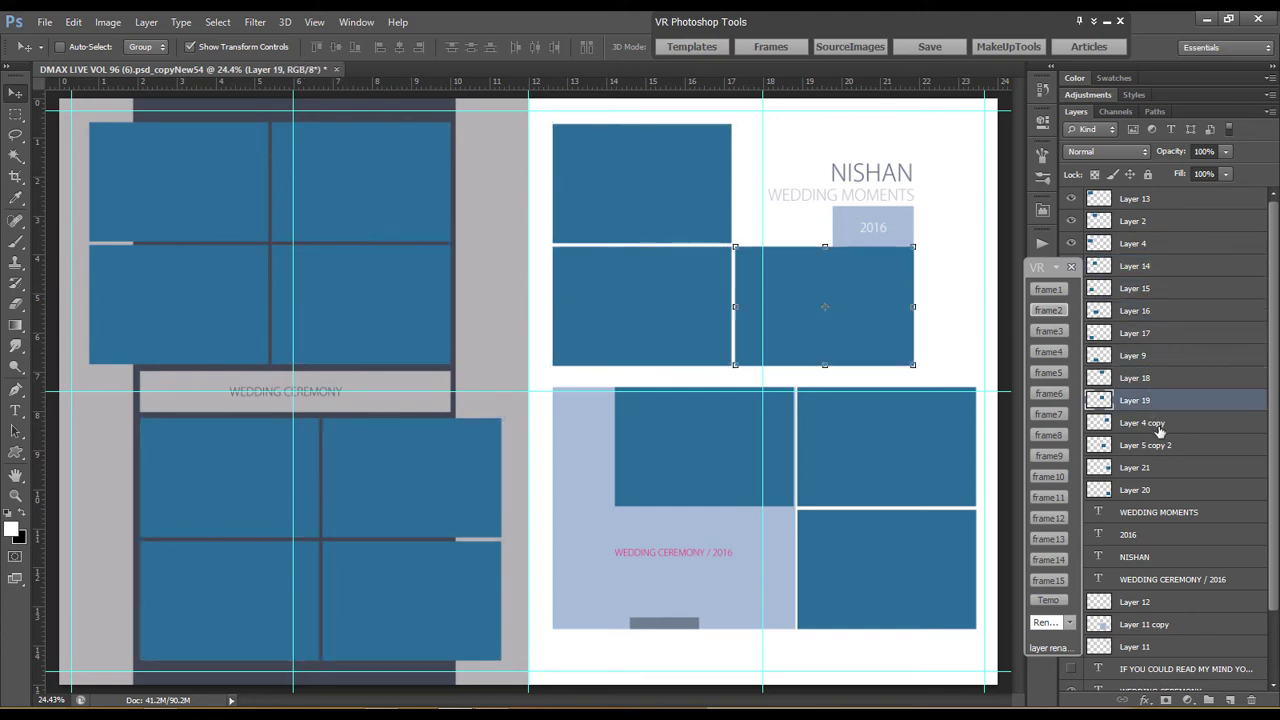
{"action": "left_click", "coordinate": [1160, 423]}
{"action": "left_click", "coordinate": [1162, 446]}
{"action": "left_click", "coordinate": [1163, 468]}
{"action": "left_click", "coordinate": [1160, 491]}
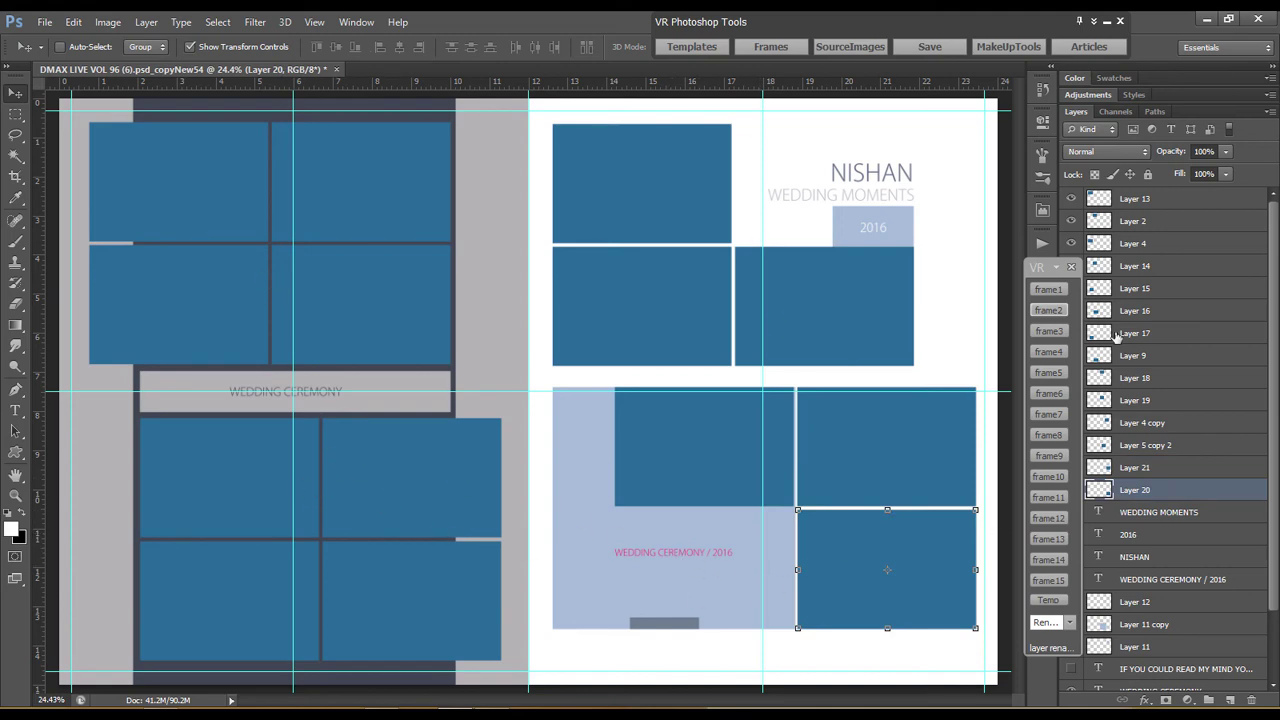
{"action": "left_click_drag", "start_coordinate": [1037, 268], "coordinate": [1037, 218]}
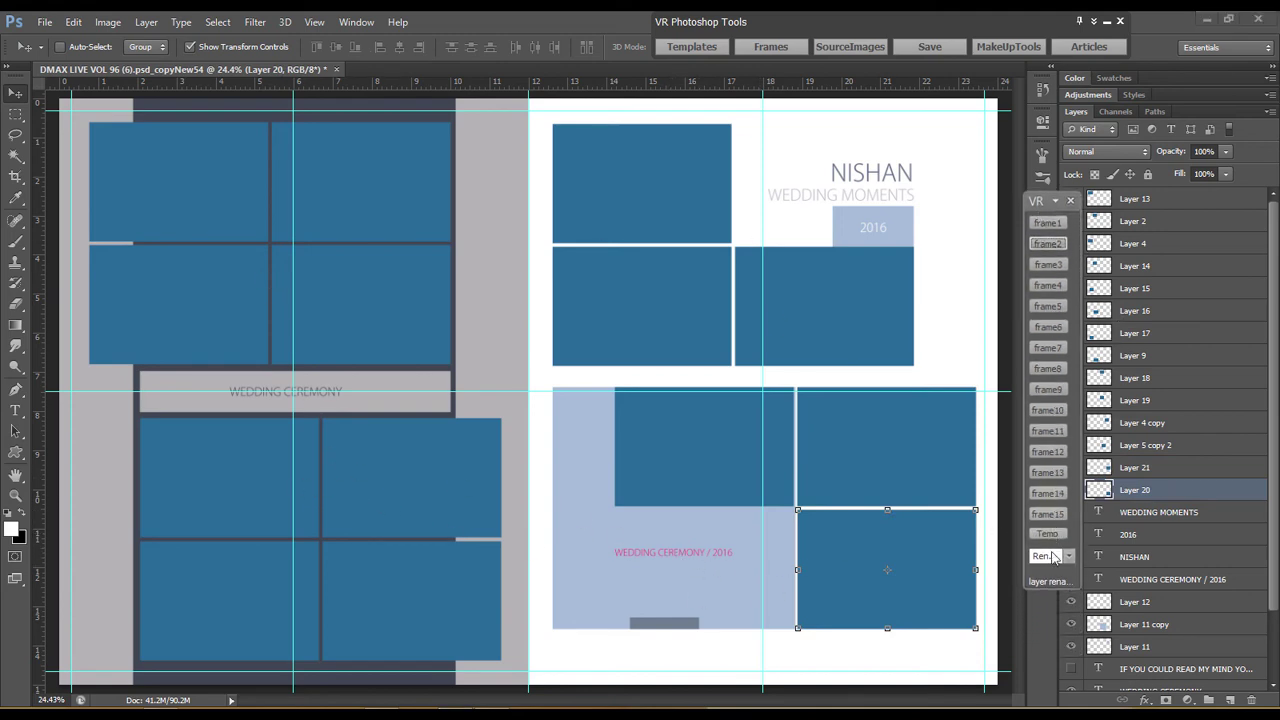
Rename the stacked frame layers to frame1–frame14 with Rename Layers with Number set to 14.
{"action": "left_click", "coordinate": [1050, 557]}
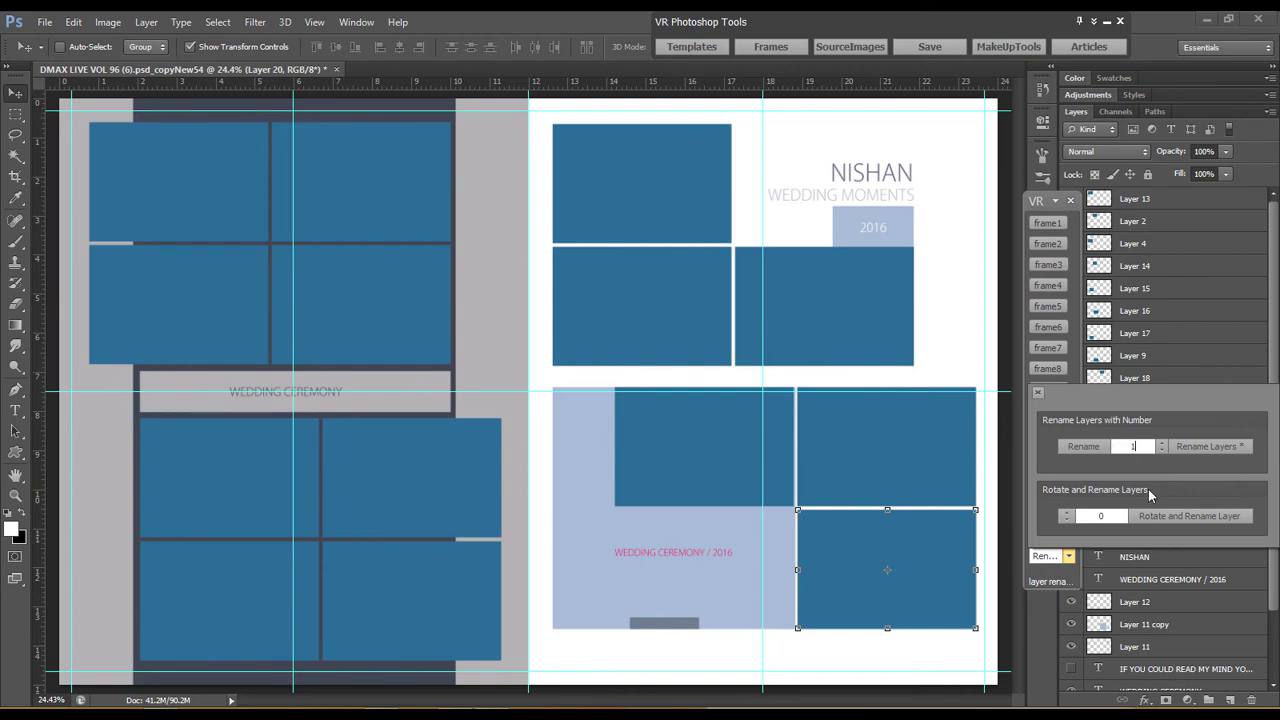
{"action": "left_click", "coordinate": [1233, 447]}
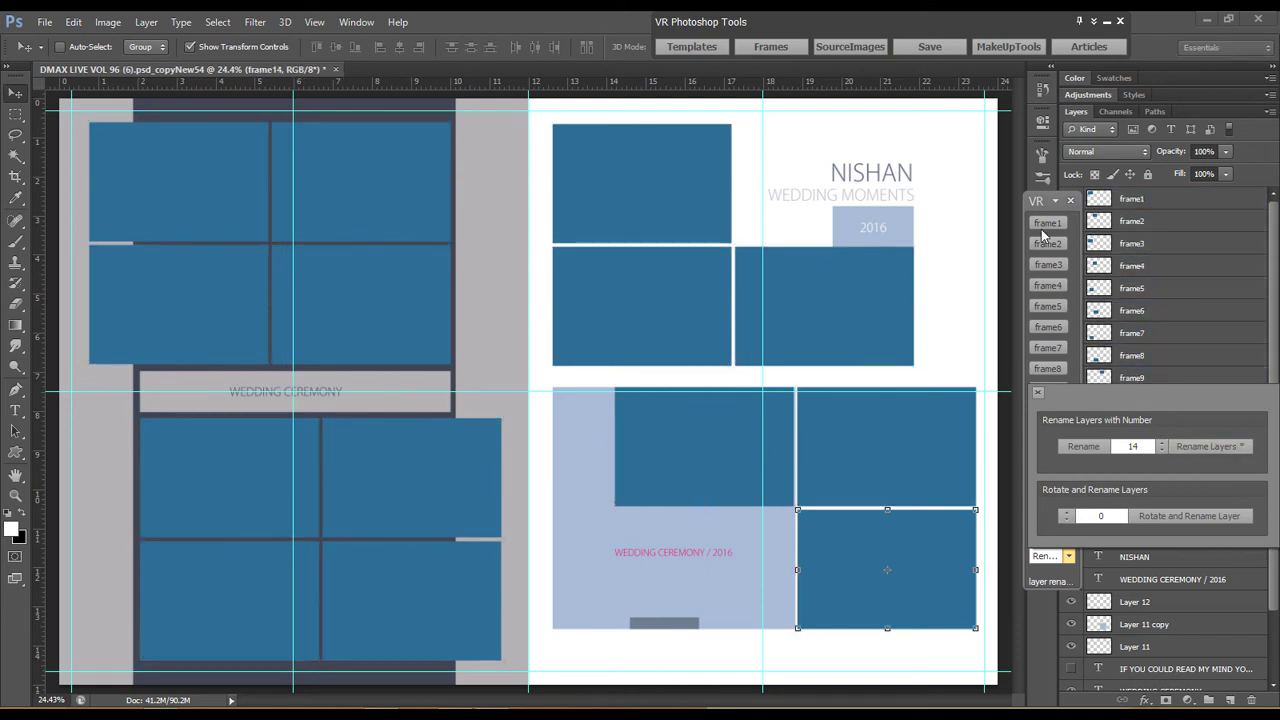
Confirm frame1 through frame5 sit in the matching photo boxes on the page.
{"action": "right_click", "coordinate": [218, 166]}
{"action": "left_click", "coordinate": [314, 172]}
{"action": "right_click", "coordinate": [322, 178]}
{"action": "left_click", "coordinate": [350, 184]}
{"action": "right_click", "coordinate": [227, 270]}
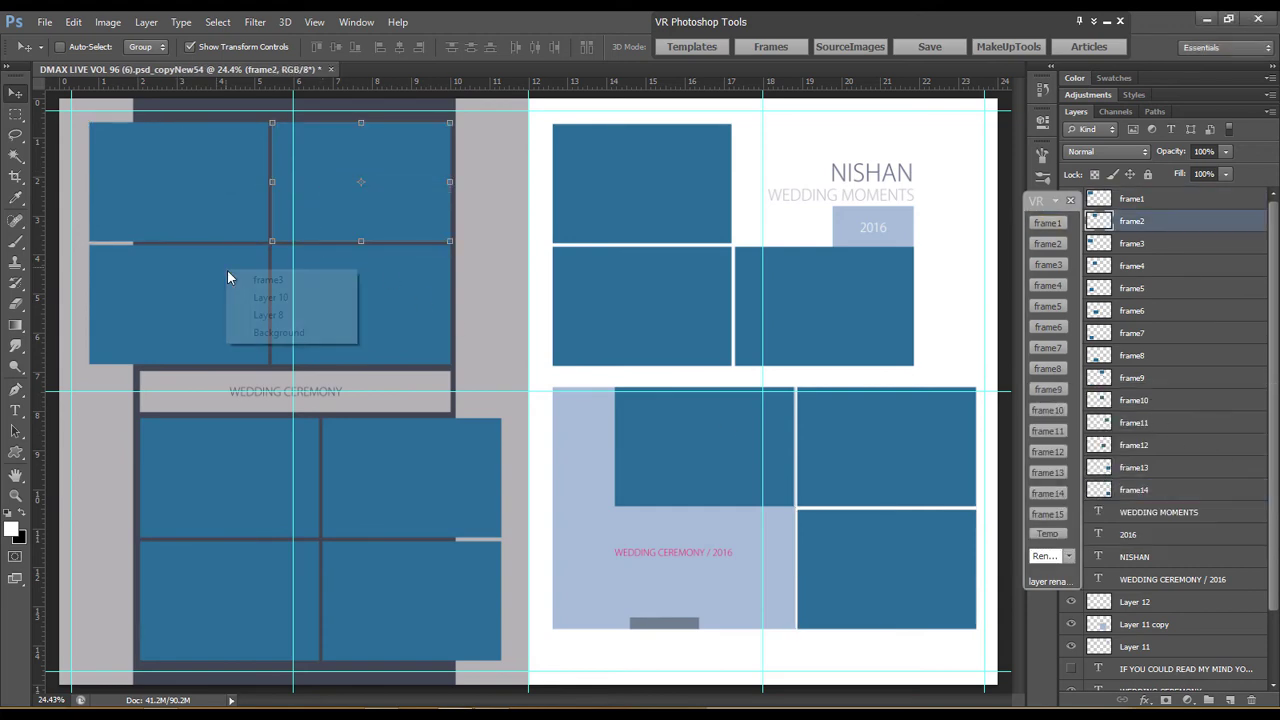
{"action": "left_click", "coordinate": [262, 280]}
{"action": "right_click", "coordinate": [365, 314]}
{"action": "left_click", "coordinate": [388, 322]}
{"action": "right_click", "coordinate": [223, 480]}
{"action": "left_click", "coordinate": [245, 488]}
Confirm frame6 through frame10 sit in the matching photo boxes.
{"action": "right_click", "coordinate": [419, 467]}
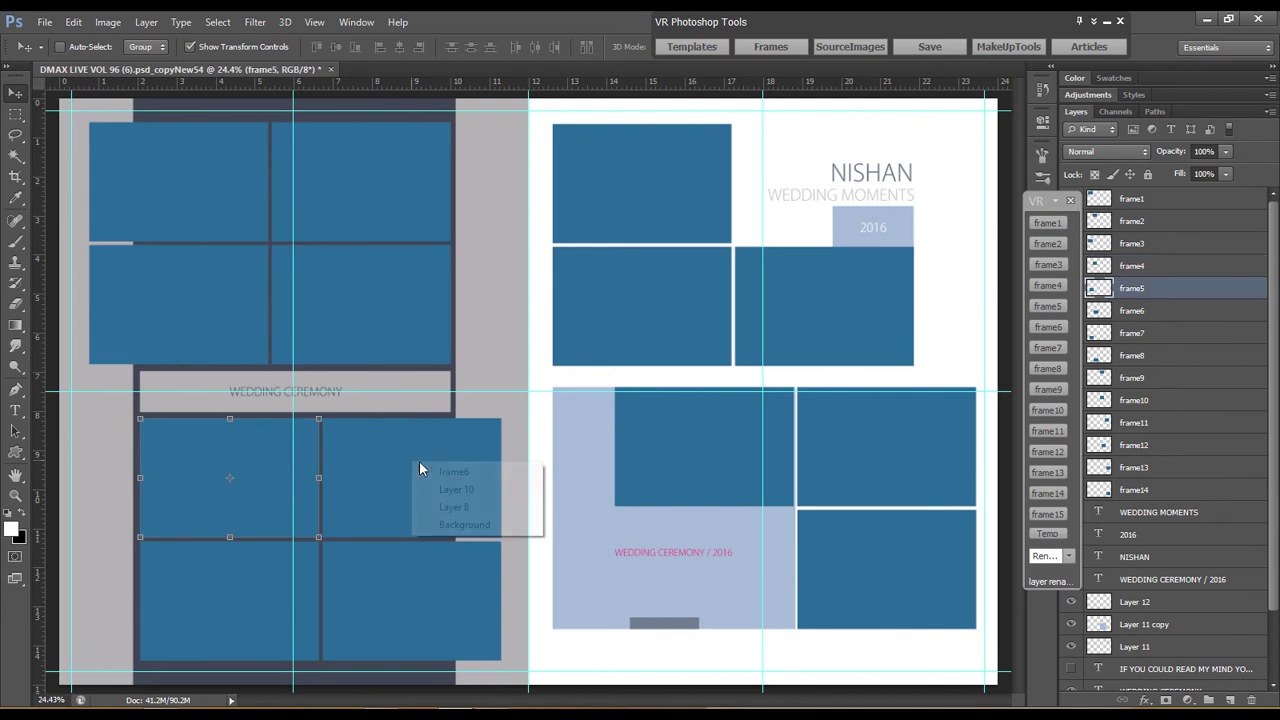
{"action": "left_click", "coordinate": [453, 472]}
{"action": "right_click", "coordinate": [246, 571]}
{"action": "left_click", "coordinate": [270, 577]}
{"action": "right_click", "coordinate": [422, 594]}
{"action": "left_click", "coordinate": [446, 600]}
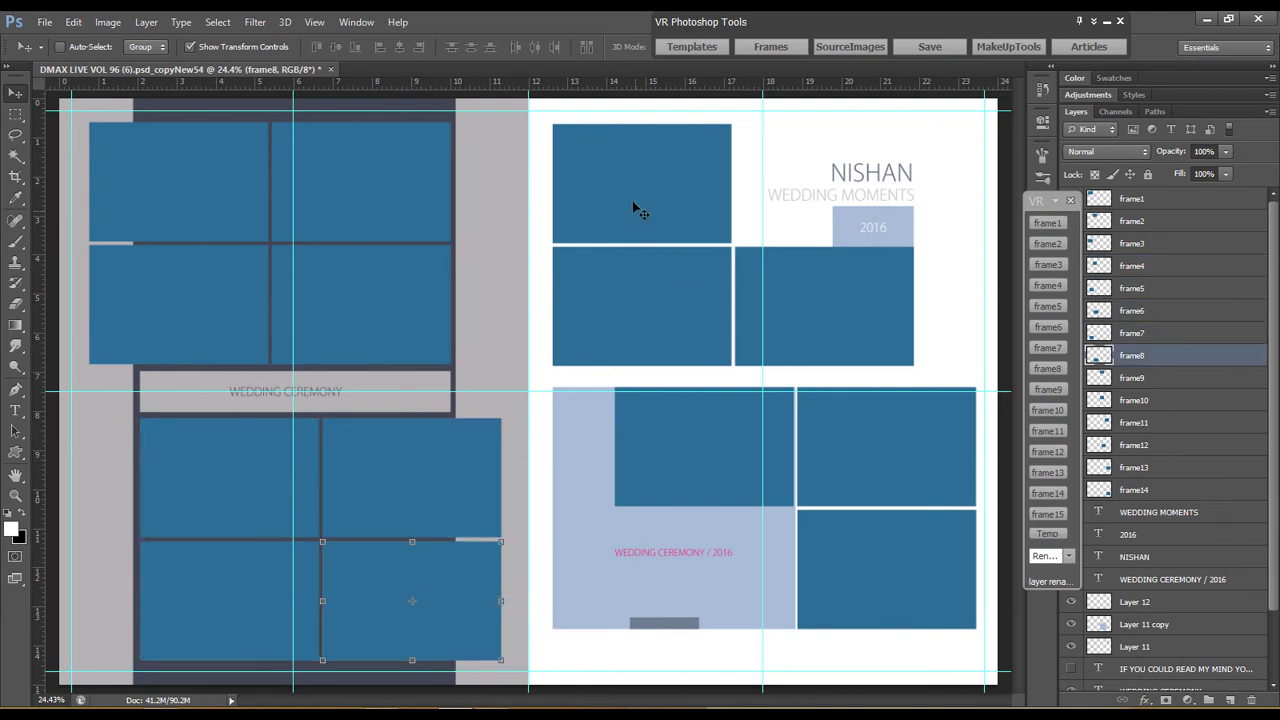
{"action": "left_click", "coordinate": [655, 212]}
{"action": "right_click", "coordinate": [637, 282]}
{"action": "left_click", "coordinate": [700, 292]}
Confirm frame11 through frame14, then select the top layer frame1 with Alt+period.
{"action": "right_click", "coordinate": [832, 295]}
{"action": "left_click", "coordinate": [855, 302]}
{"action": "right_click", "coordinate": [708, 434]}
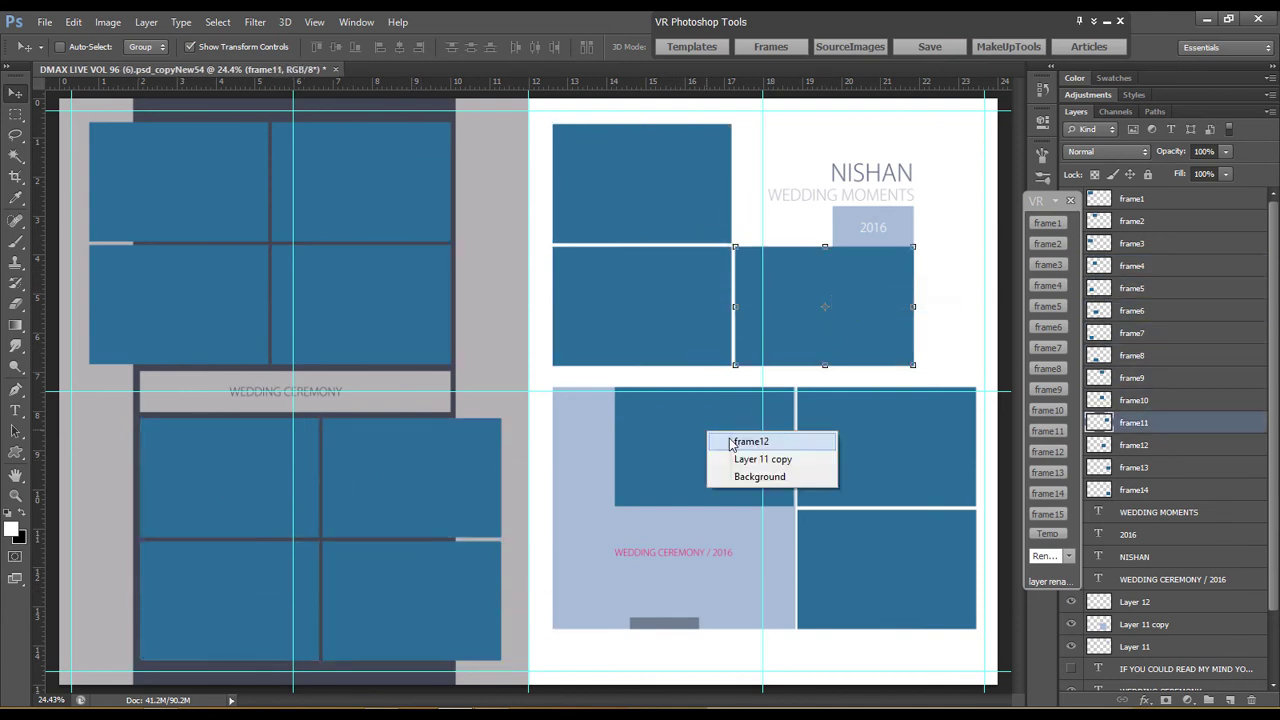
{"action": "left_click", "coordinate": [731, 443]}
{"action": "right_click", "coordinate": [871, 423]}
{"action": "left_click", "coordinate": [894, 431]}
{"action": "right_click", "coordinate": [879, 562]}
{"action": "left_click", "coordinate": [902, 570]}
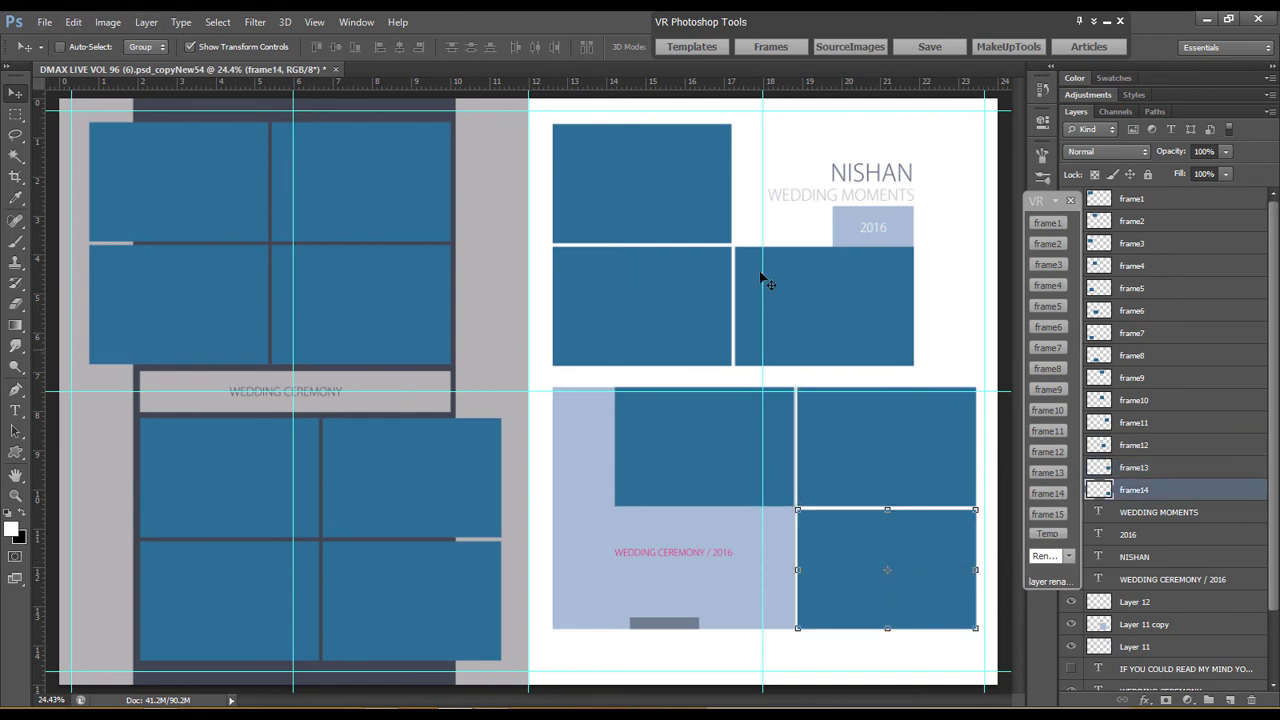
{"action": "key", "text": "alt+period"}
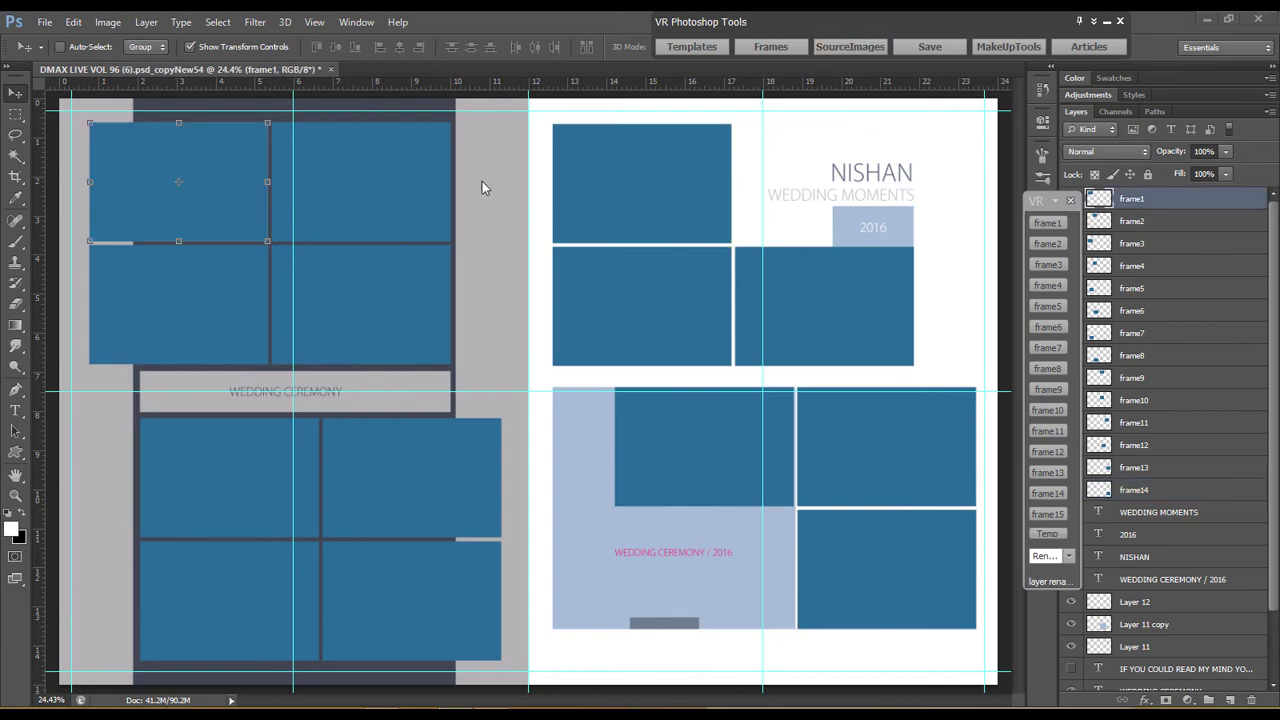
Auto-place wedding photos into frame1–frame14 from the Source Images browser, then close it.
{"action": "left_click", "coordinate": [850, 46]}
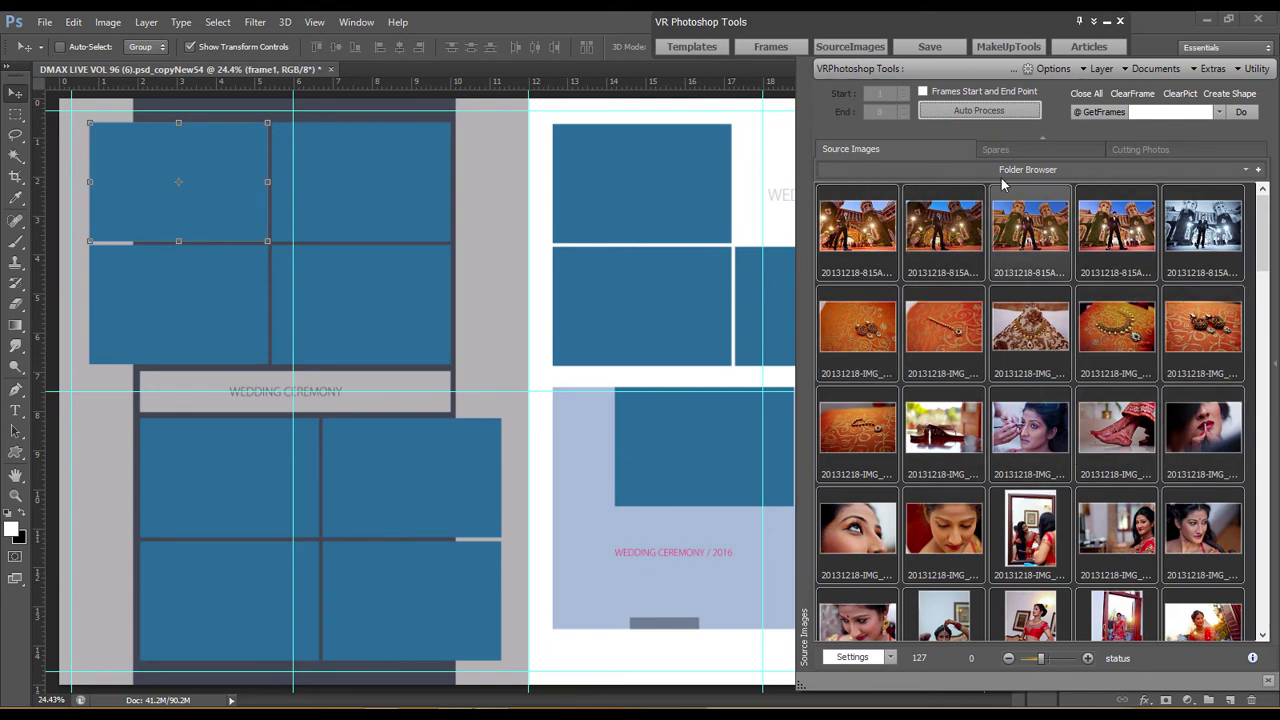
{"action": "left_click", "coordinate": [984, 113]}
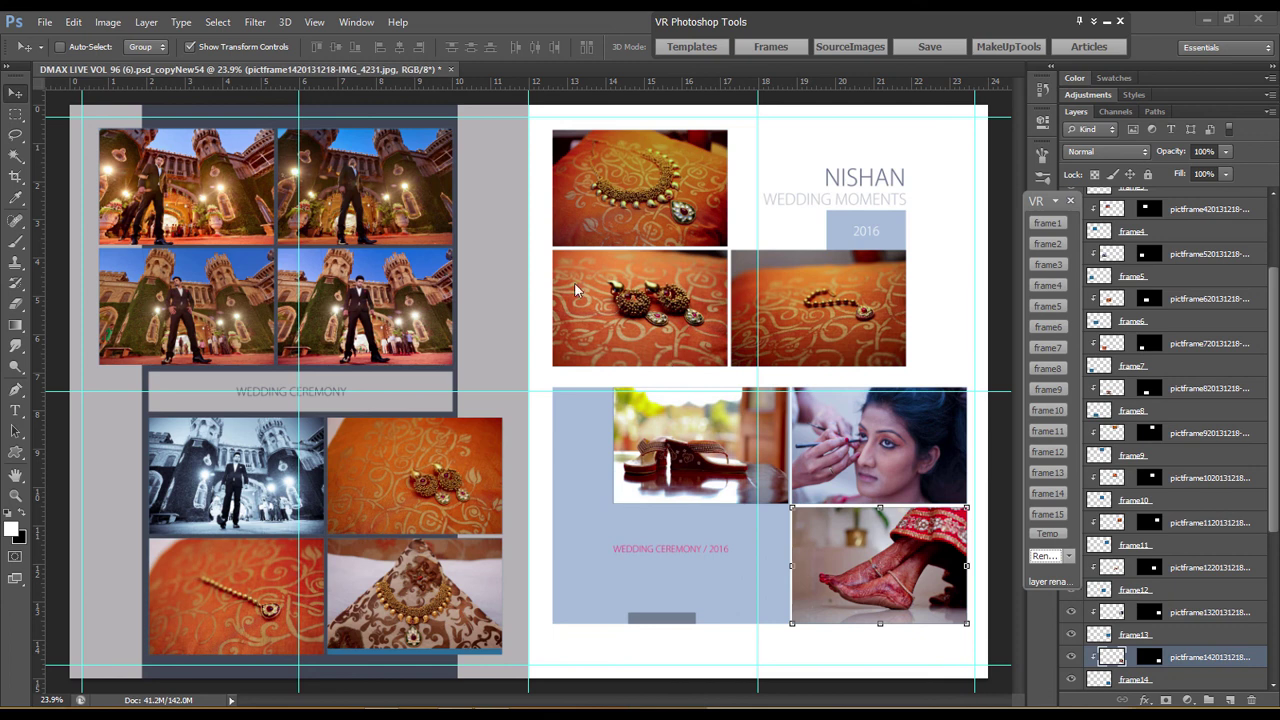
Reopen the Rename Layers with Number options and select the count 14 for editing.
{"action": "left_click", "coordinate": [1060, 558]}
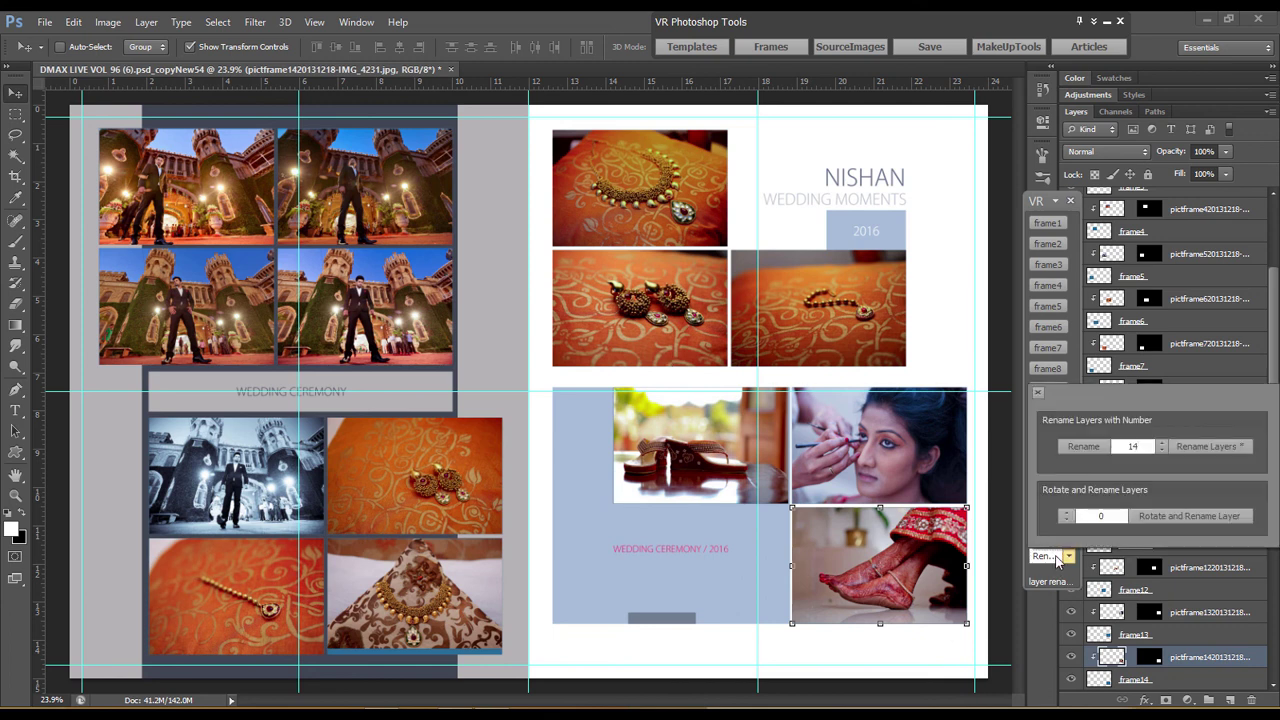
{"action": "double_click", "coordinate": [1135, 447]}
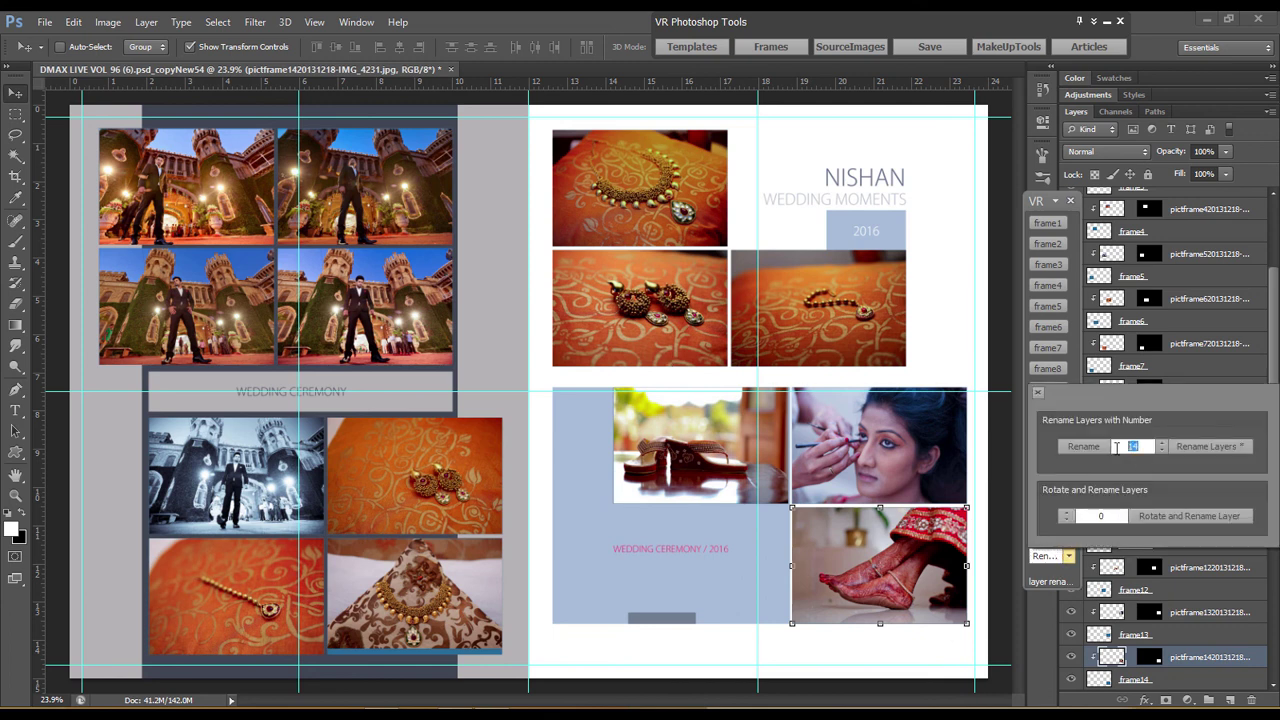